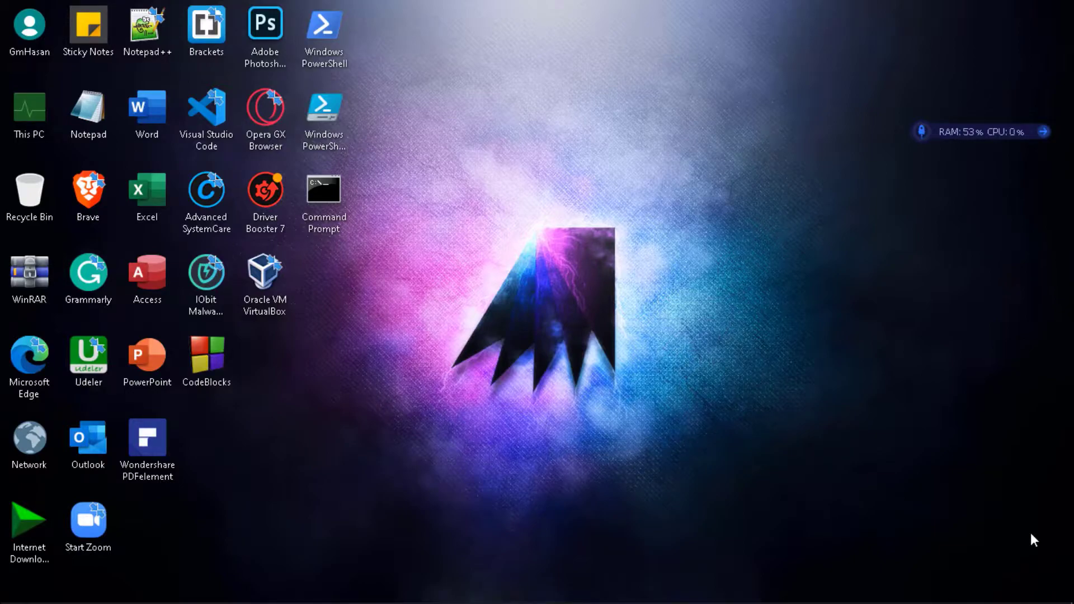
- Open emoji-maker.com in the Brave browser and start a new emoji design
mouse_move(1011, 603)
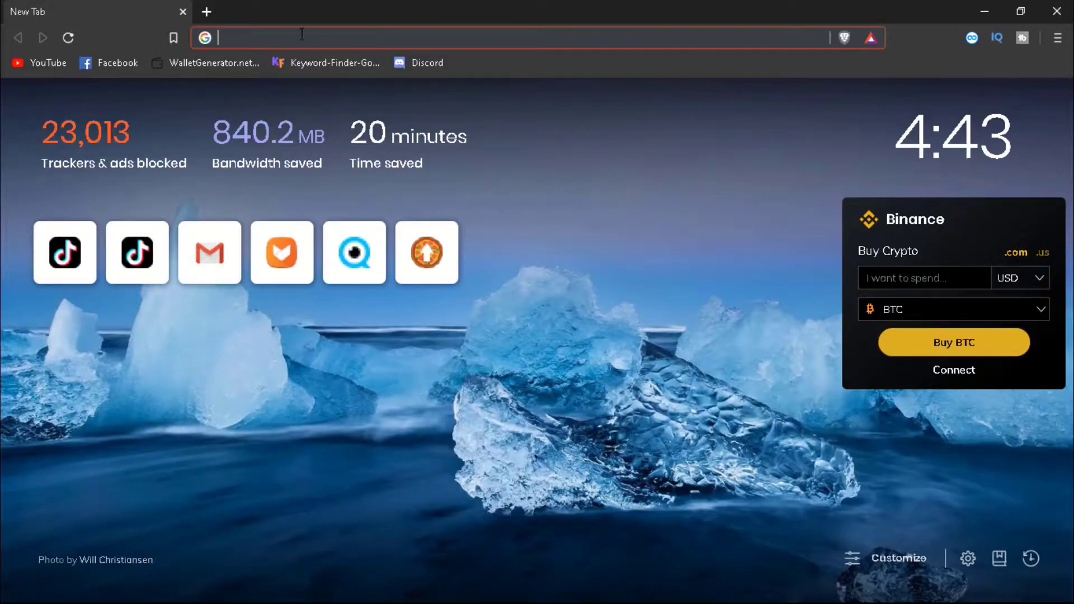
text(emo)
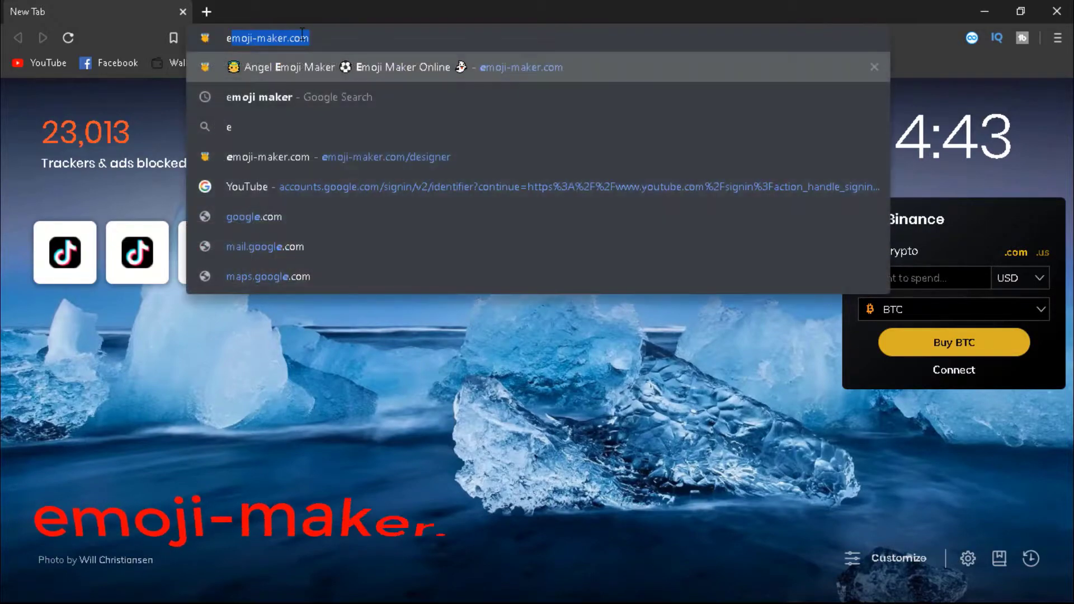
text(ji-)
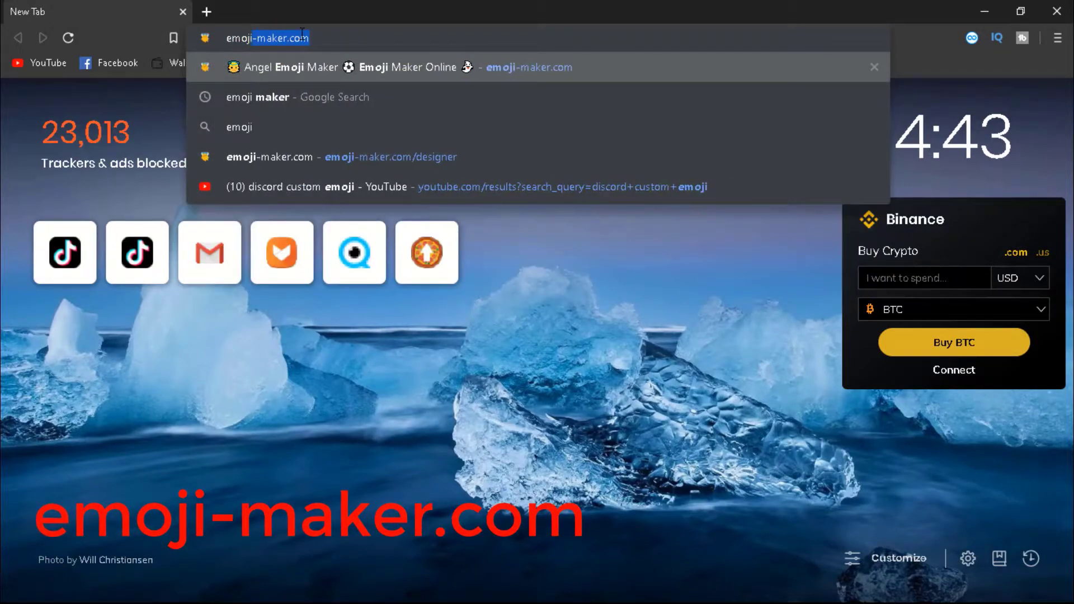
text(maker.)
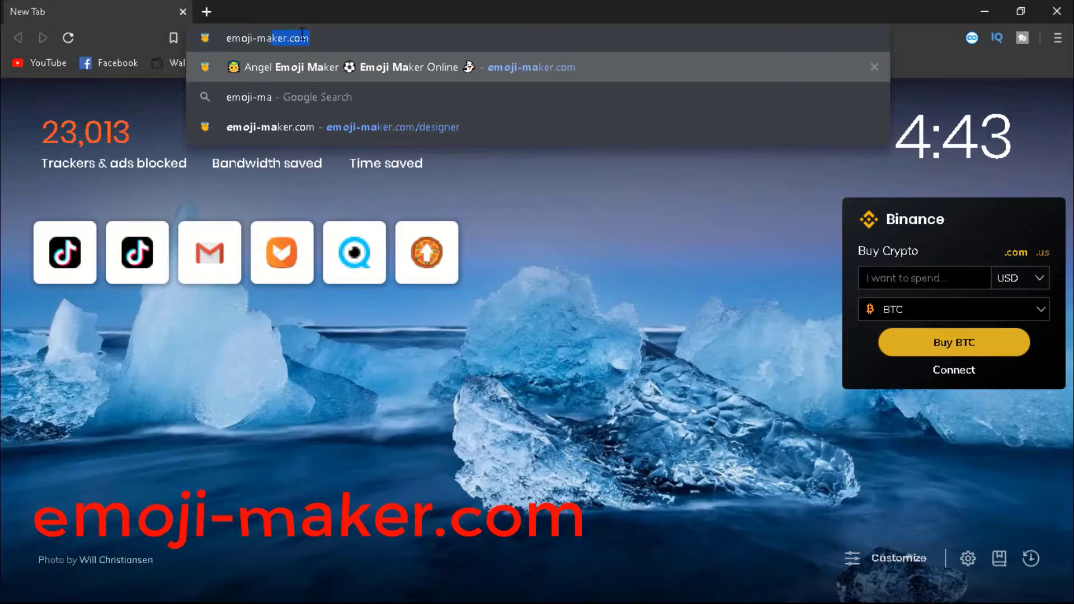
text(com)
key(Return)
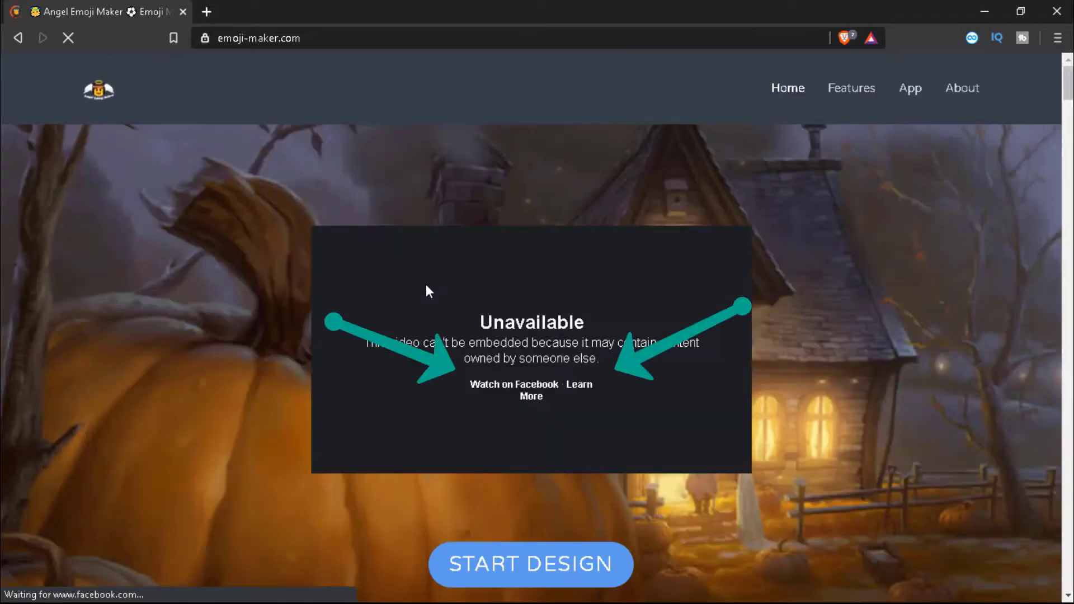
scroll(425, 285, down, 3)
click(511, 413)
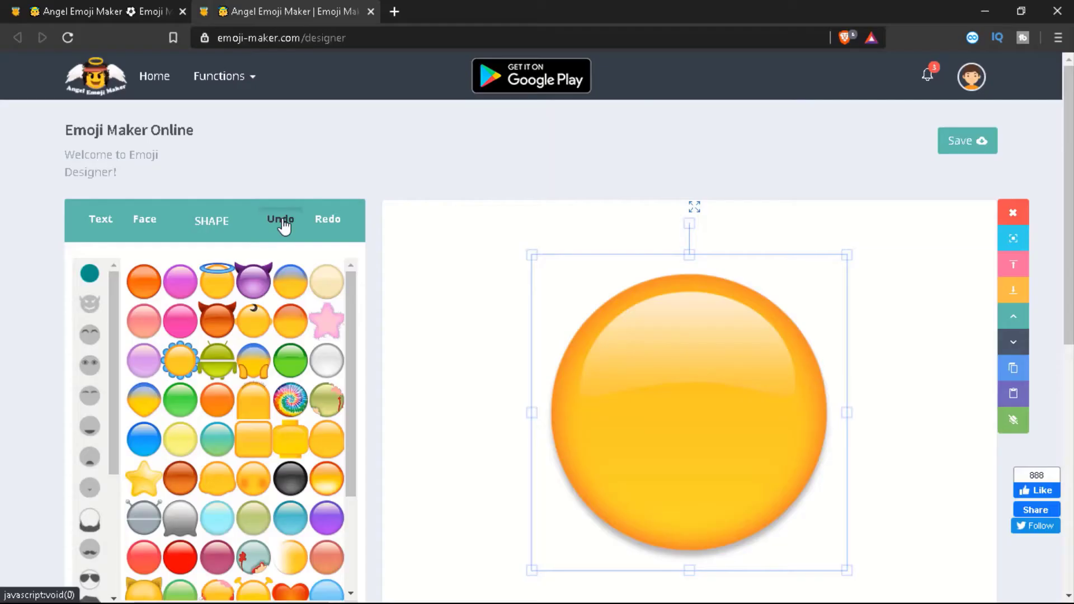
- Remove the default round face from the canvas and add the yellow face shape with a blue halo
click(273, 227)
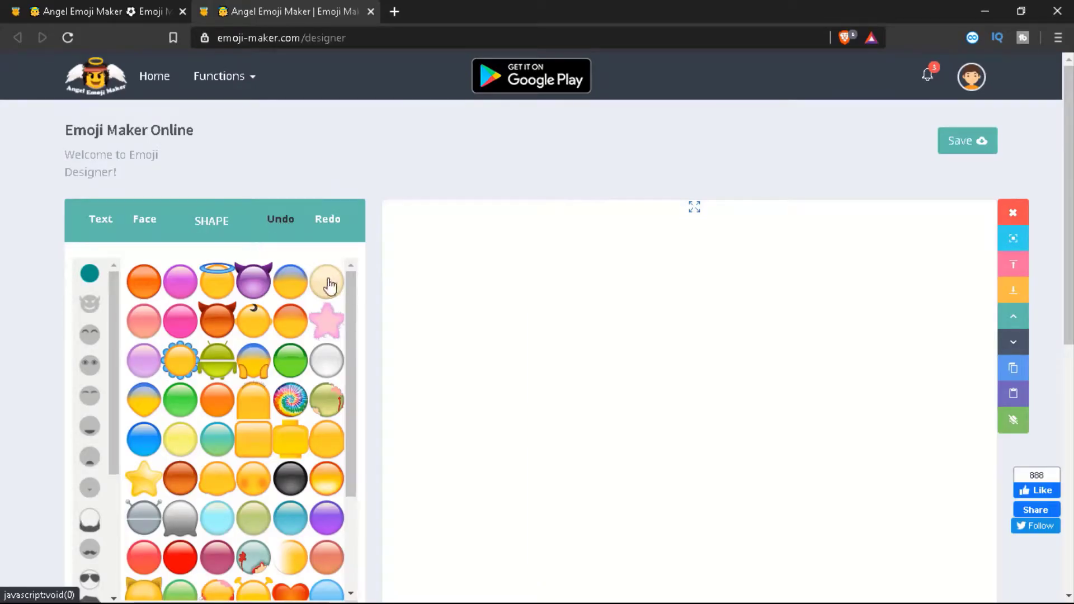
scroll(303, 373, down, 3)
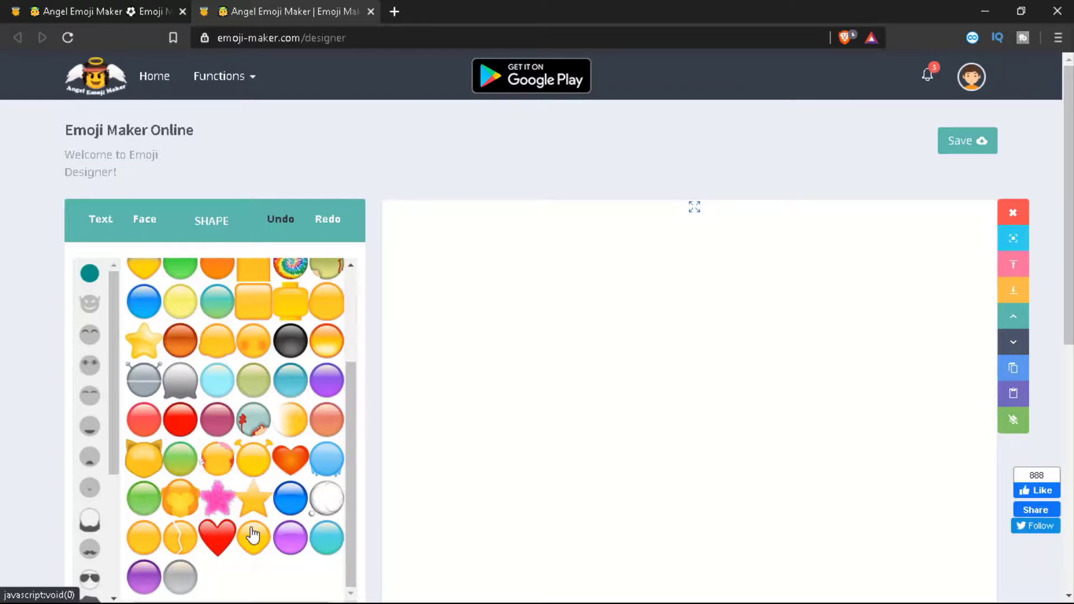
scroll(289, 492, up, 3)
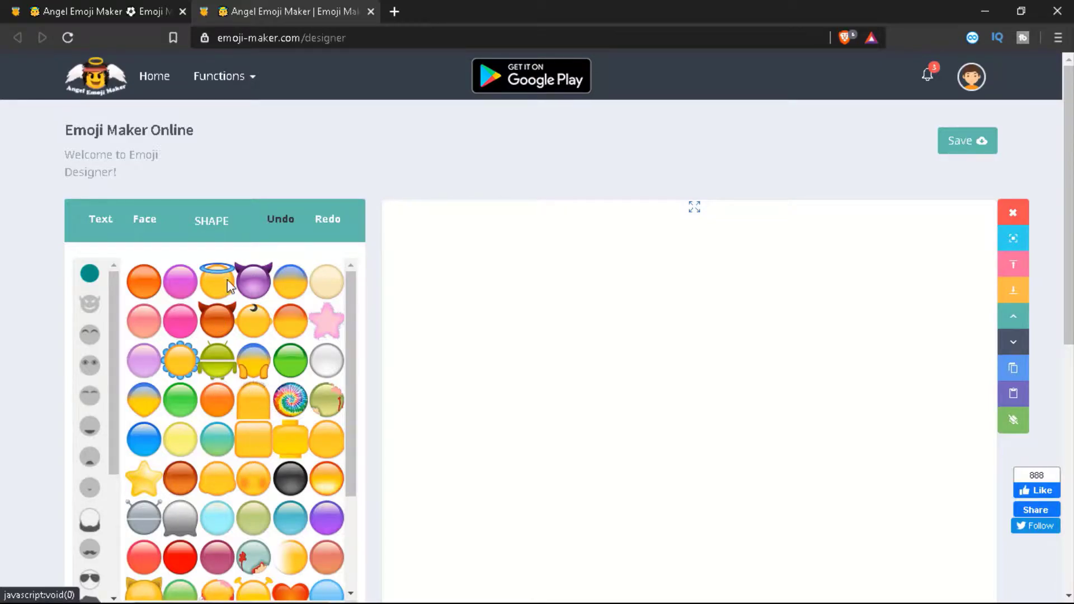
drag(218, 286, 388, 429)
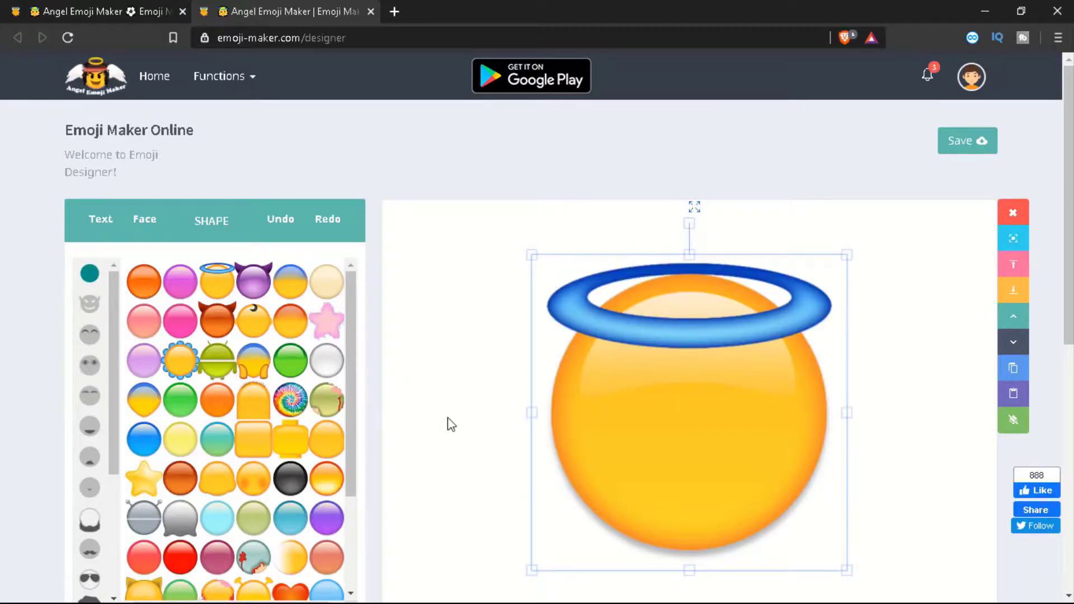
- Give the halo face big upward-looking eyes with brown eyebrows
click(90, 375)
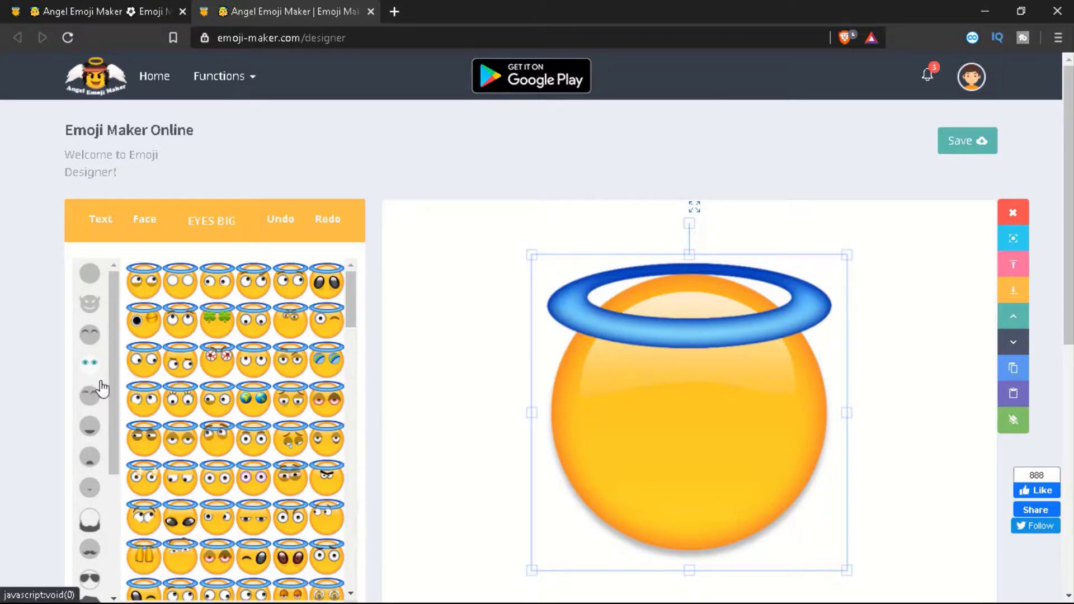
click(184, 442)
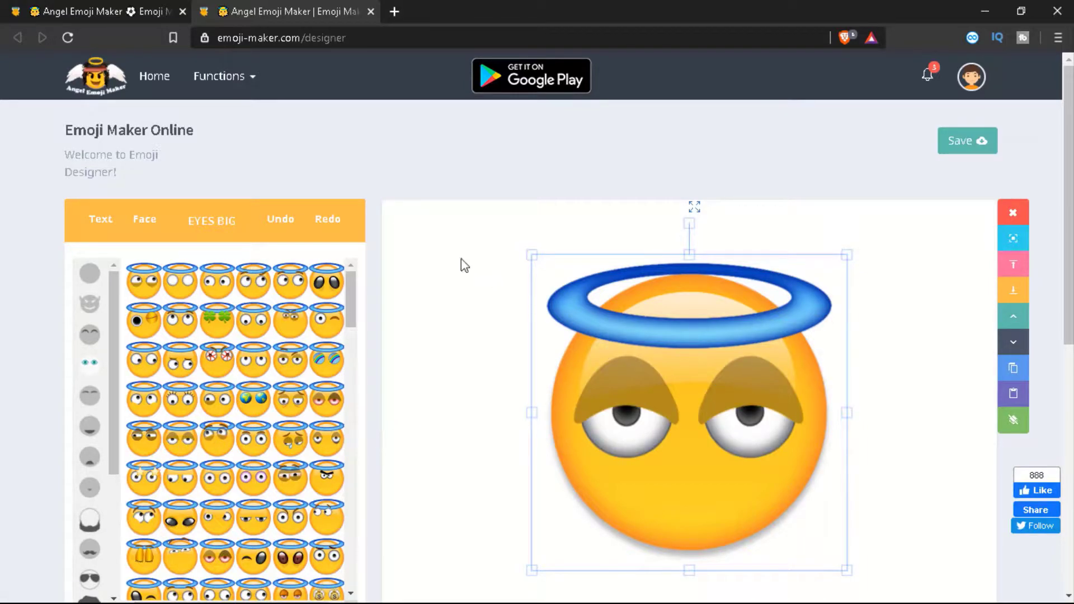
click(282, 221)
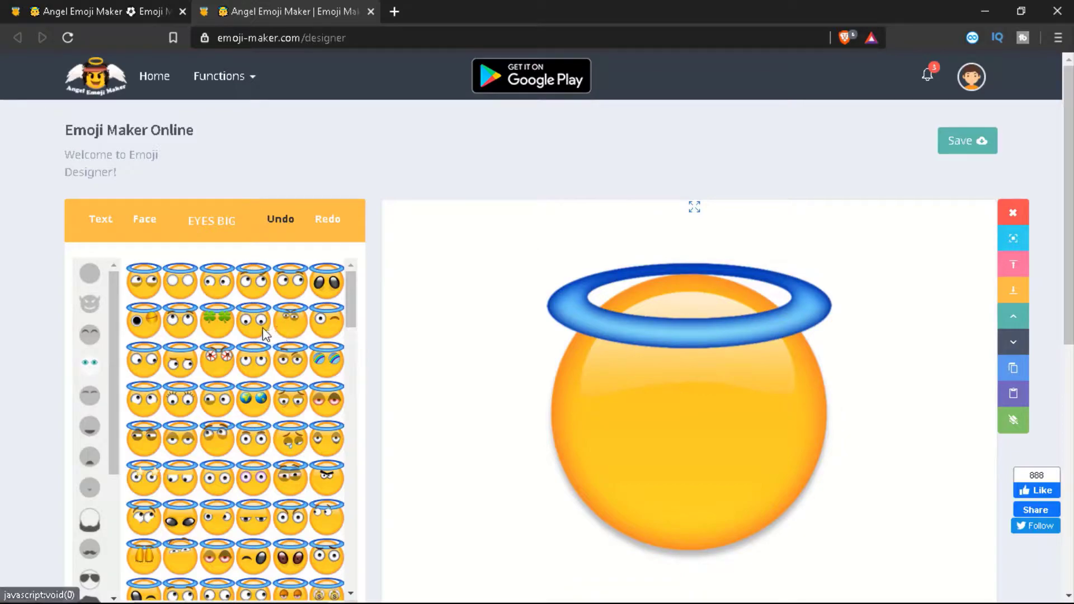
click(178, 323)
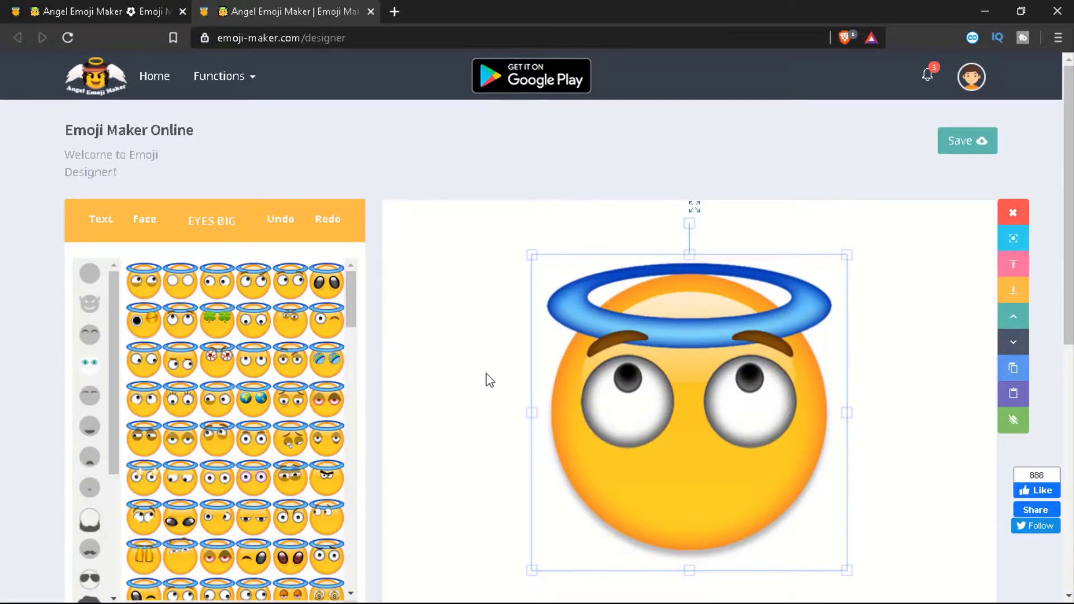
- Compare the happy mouth, sad mouth and nose collections and add the small slanted open oval mouth from the sad mouths
click(99, 425)
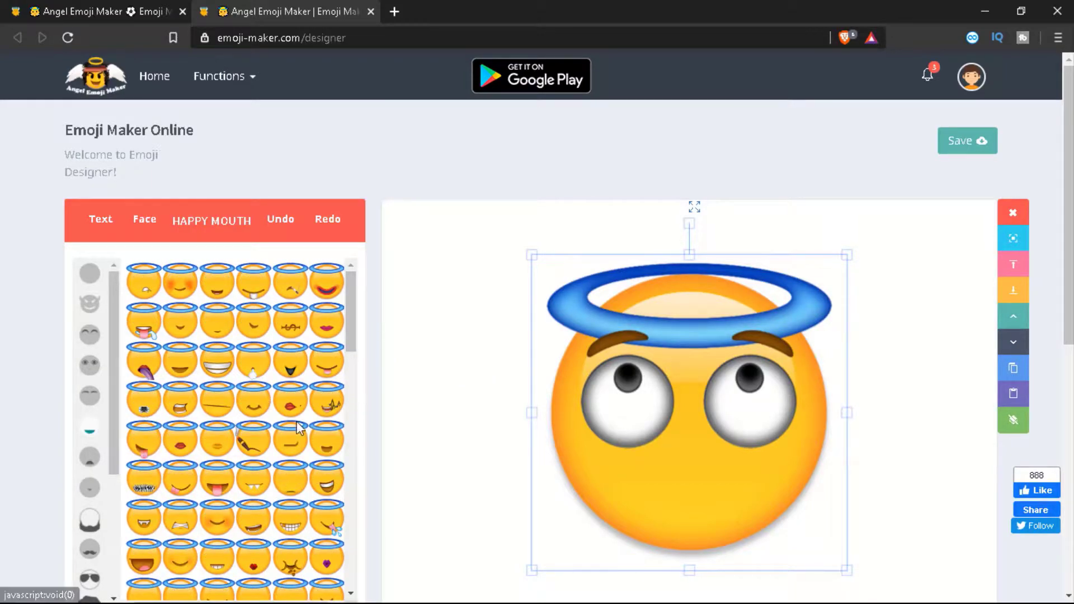
click(88, 463)
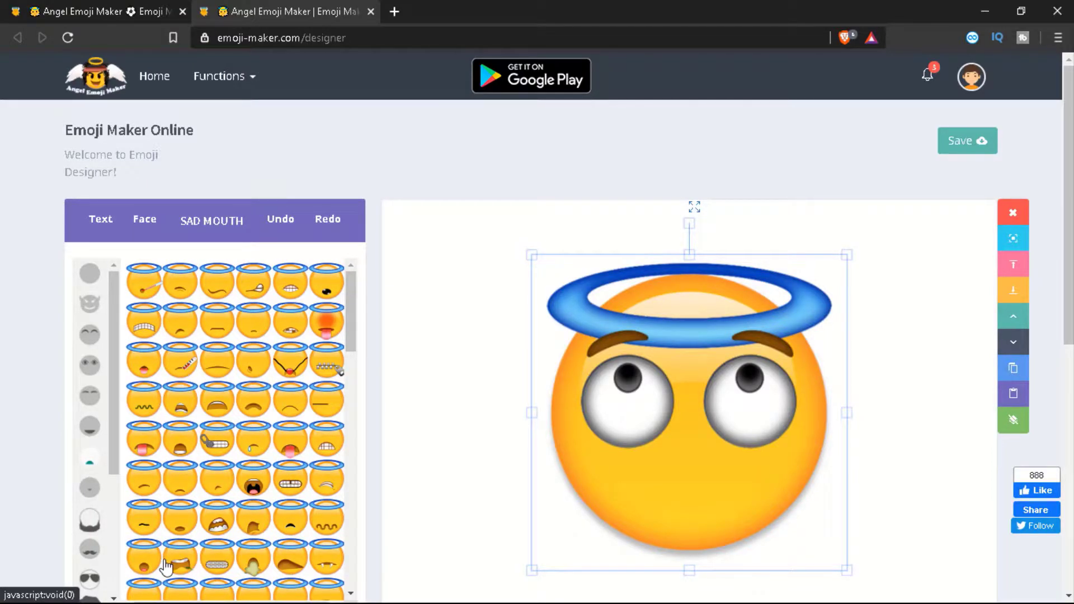
click(90, 491)
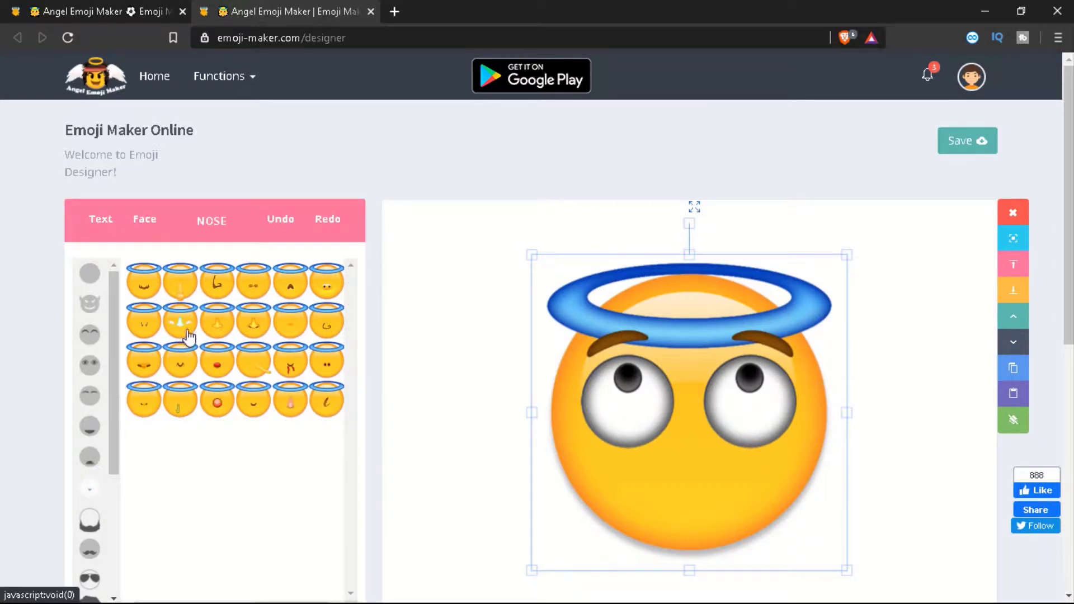
click(85, 457)
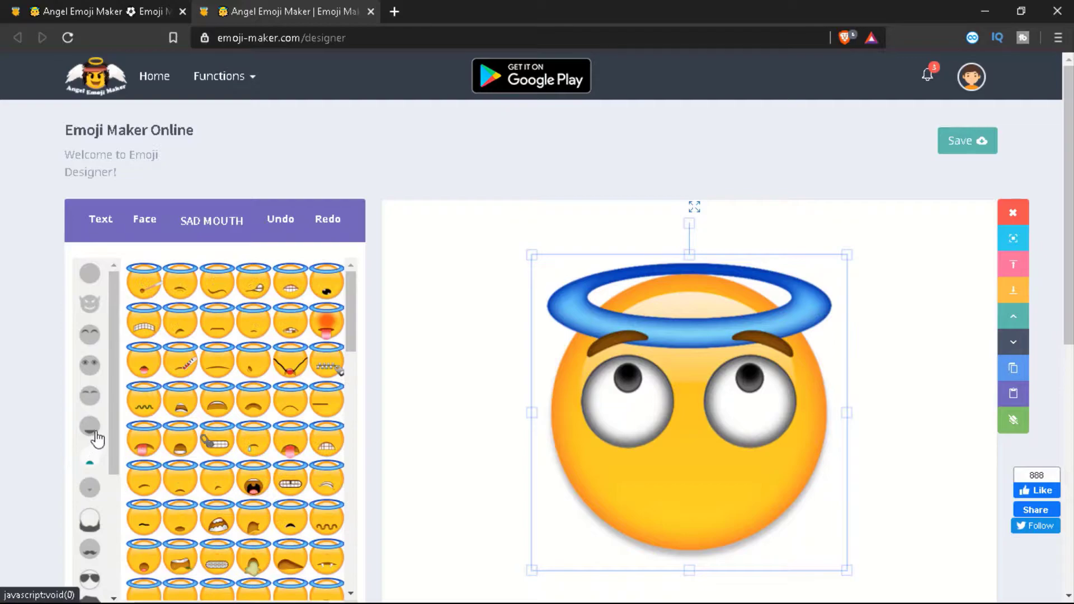
click(96, 431)
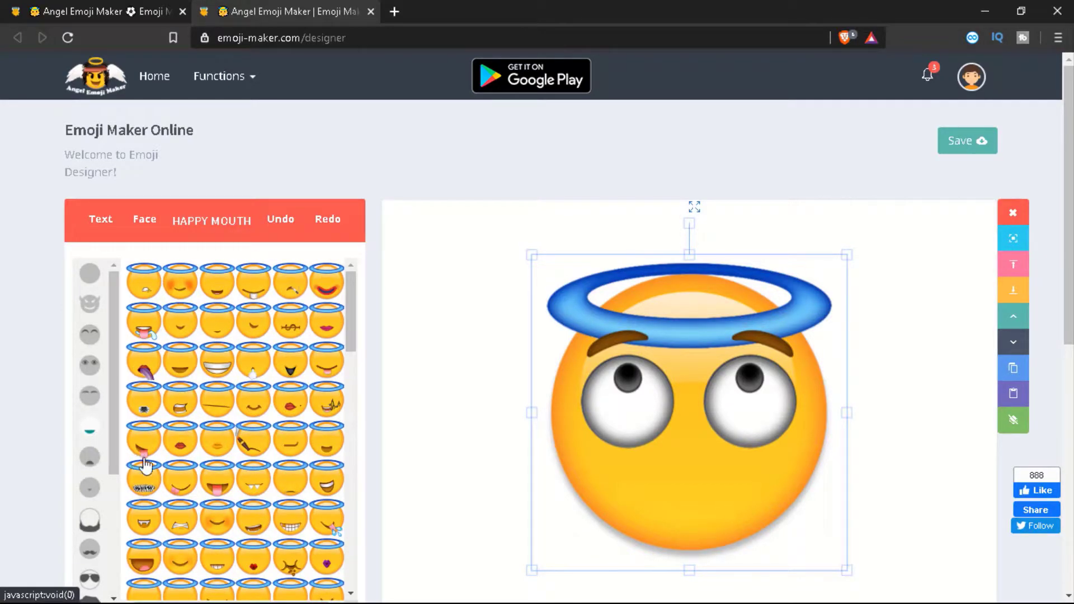
scroll(235, 506, down, 3)
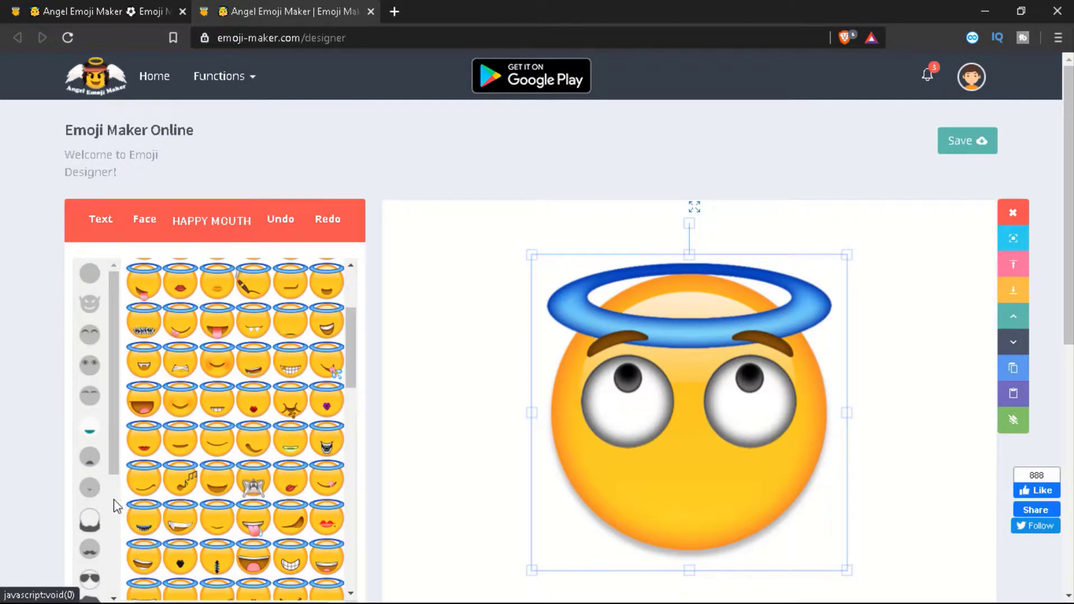
click(81, 496)
click(96, 468)
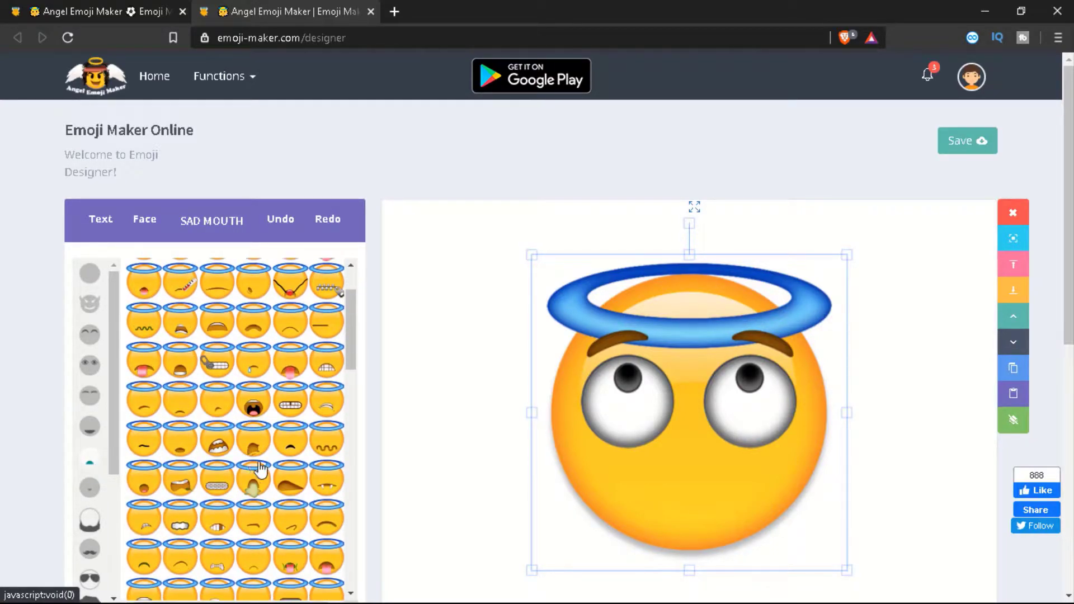
scroll(274, 486, down, 3)
scroll(275, 491, down, 1)
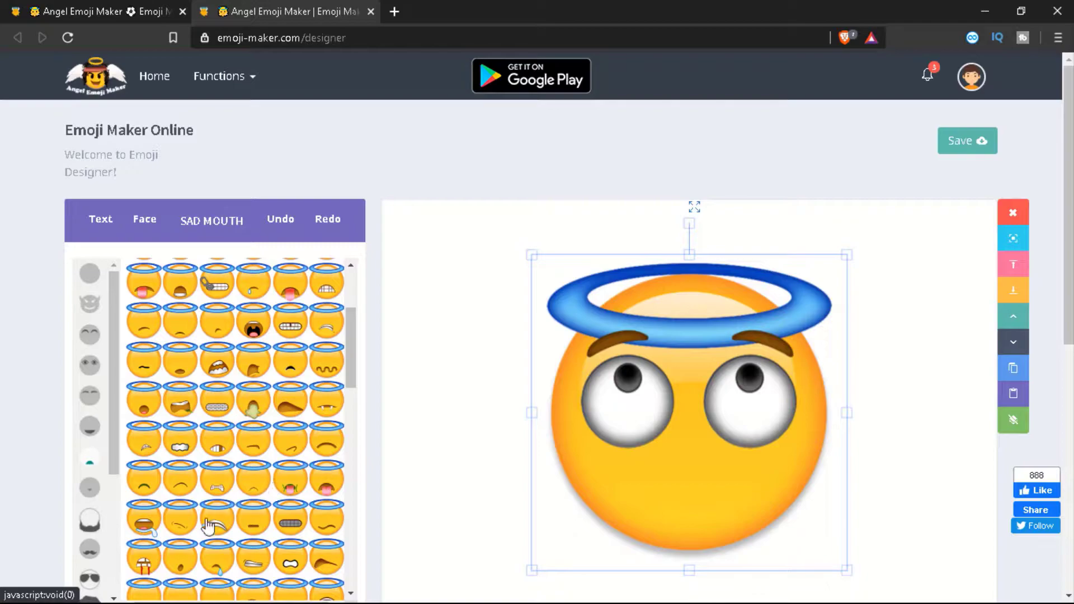
click(168, 575)
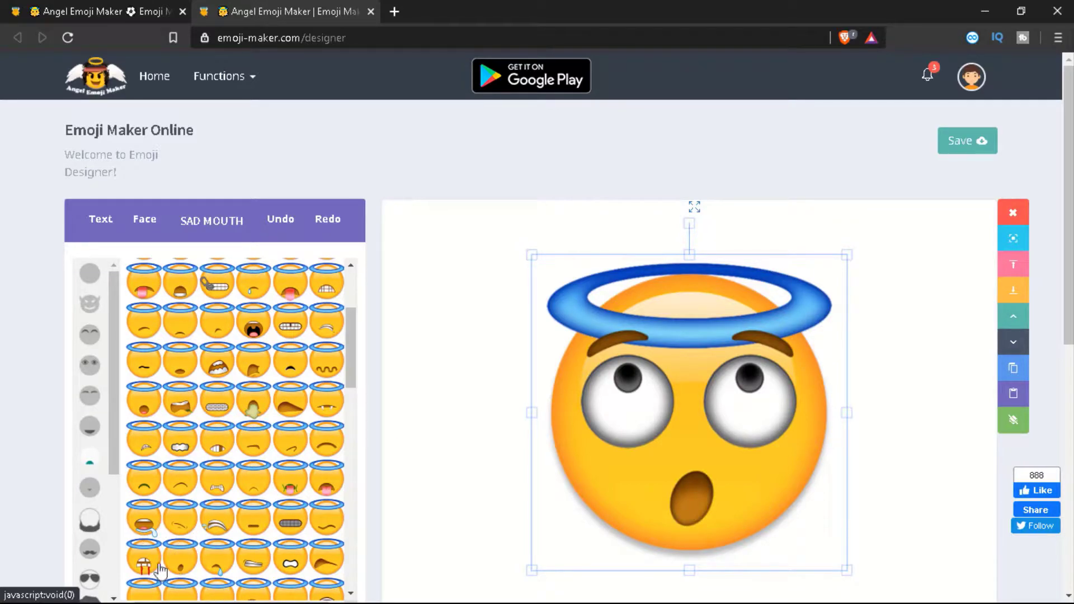
- Add the red oval clown nose and move it slightly up, just above the mouth
click(90, 488)
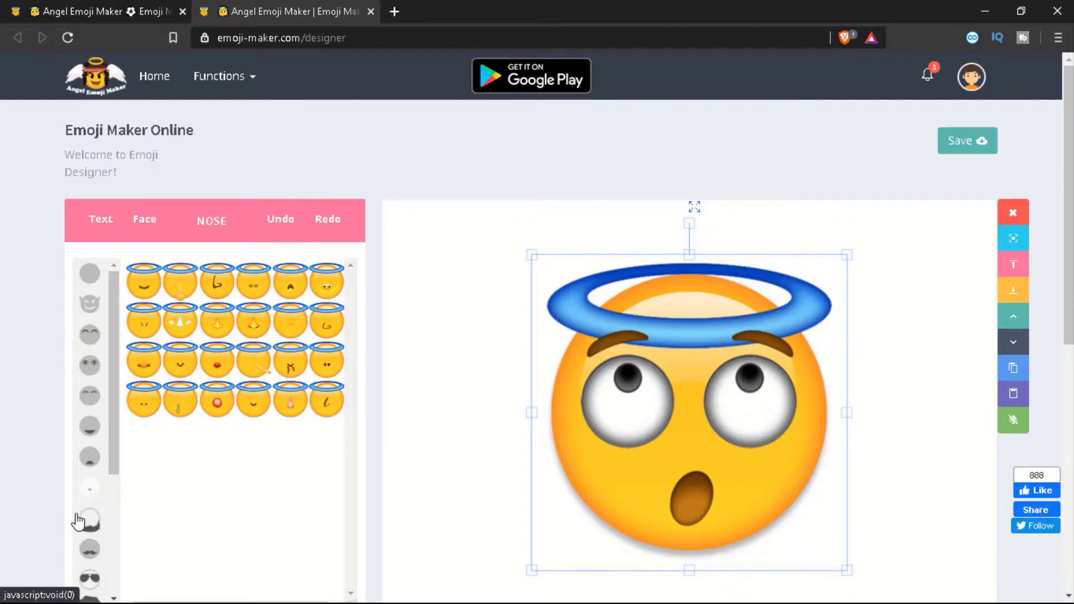
click(222, 374)
mouse_move(695, 460)
mouse_down()
mouse_move(691, 451)
mouse_move(691, 468)
mouse_move(693, 453)
mouse_up()
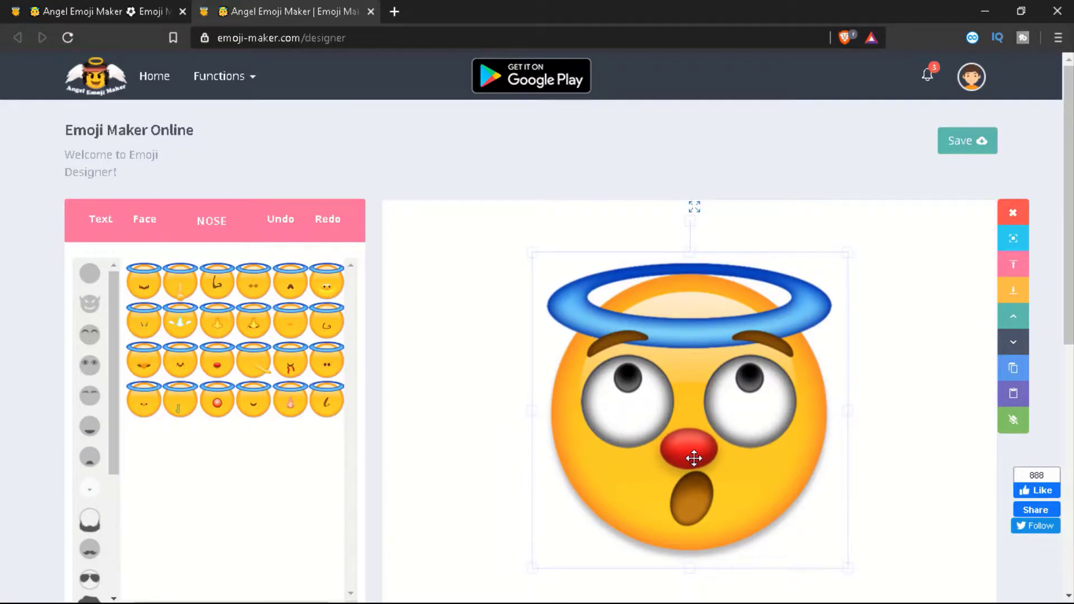
click(416, 501)
- Open the glasses collection for the emoji
scroll(89, 501, down, 3)
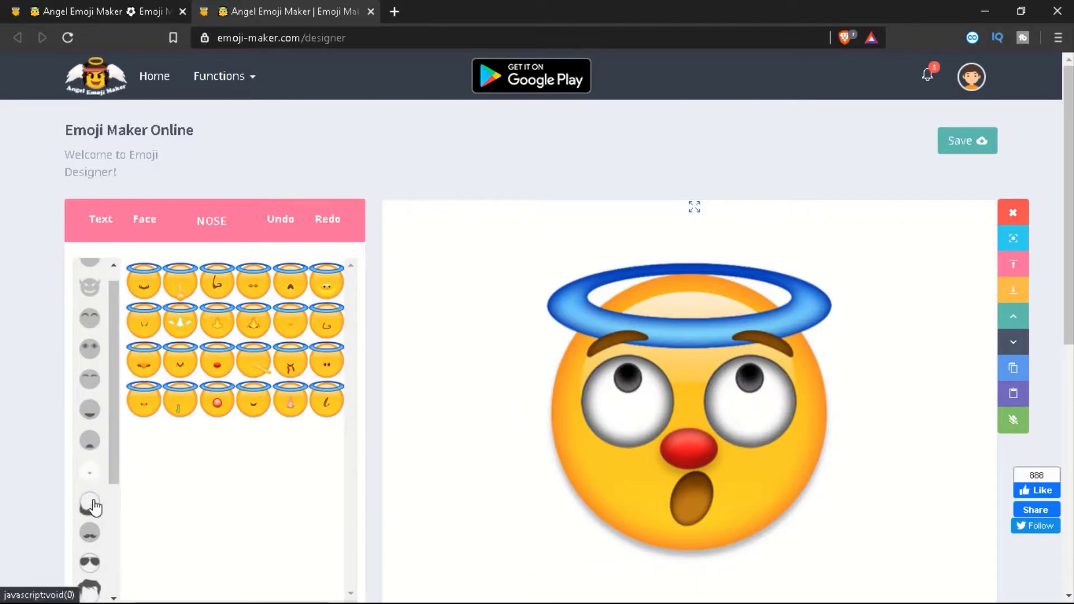
click(92, 426)
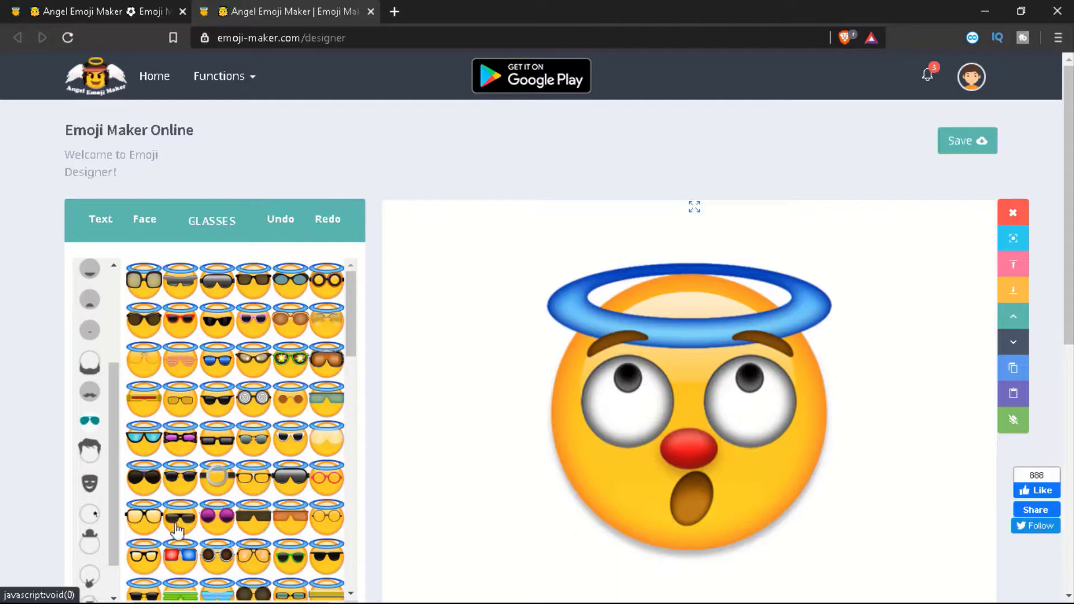
scroll(171, 534, down, 2)
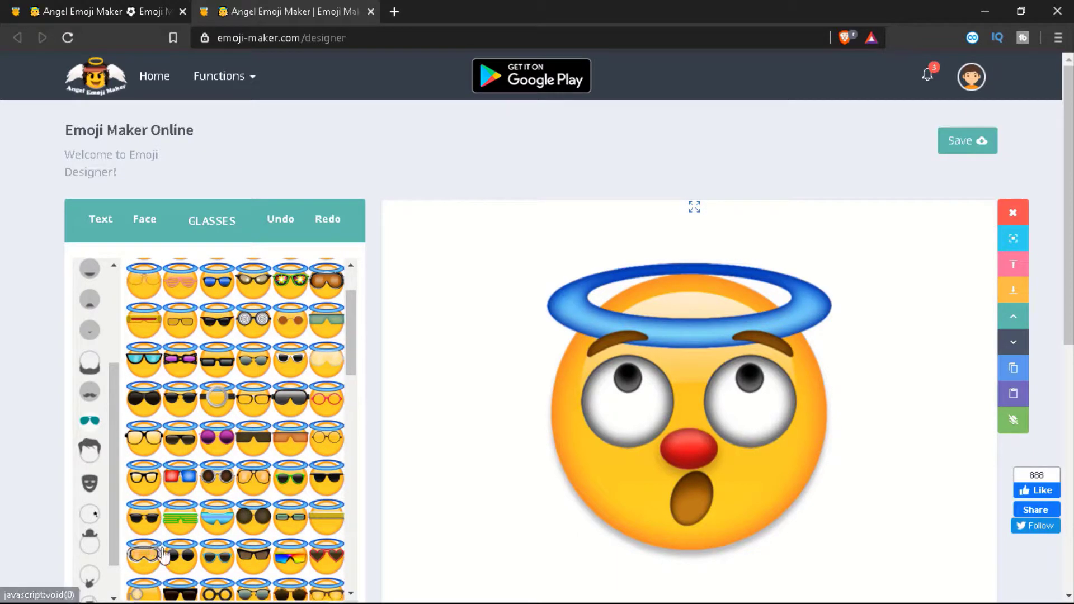
click(147, 563)
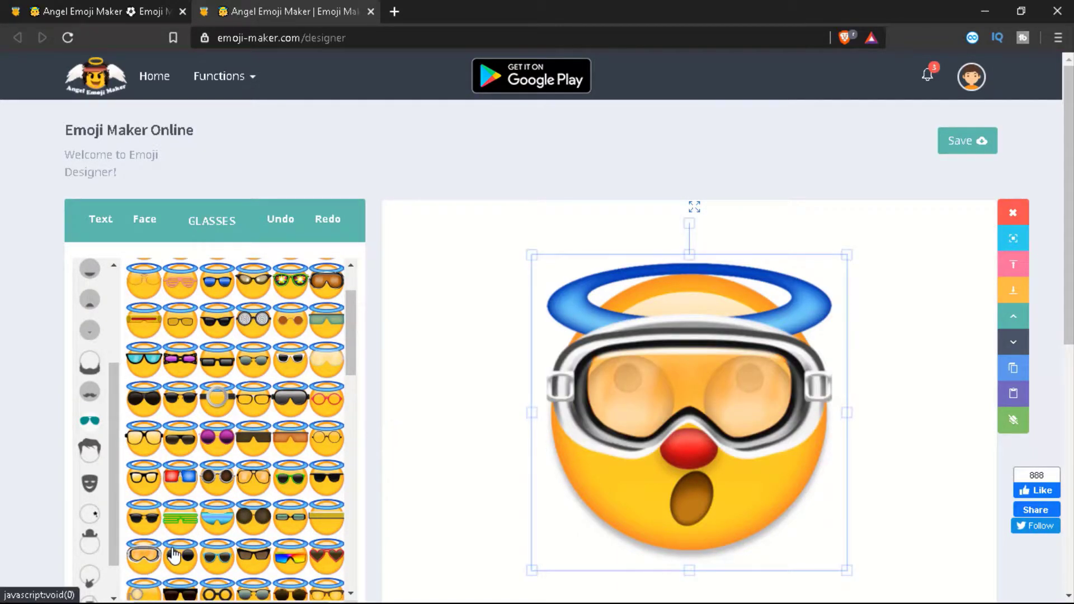
click(280, 220)
scroll(231, 489, down, 4)
click(177, 415)
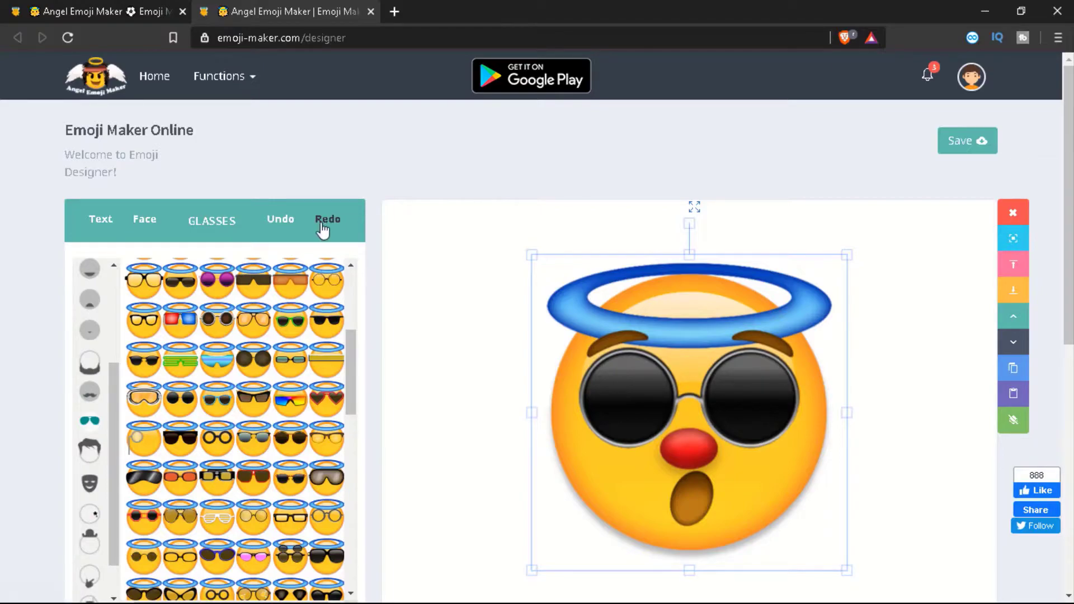
click(285, 225)
- Add the clear aviator glasses with a thin black frame, shrink them slightly and center them over the eyes
scroll(190, 448, down, 2)
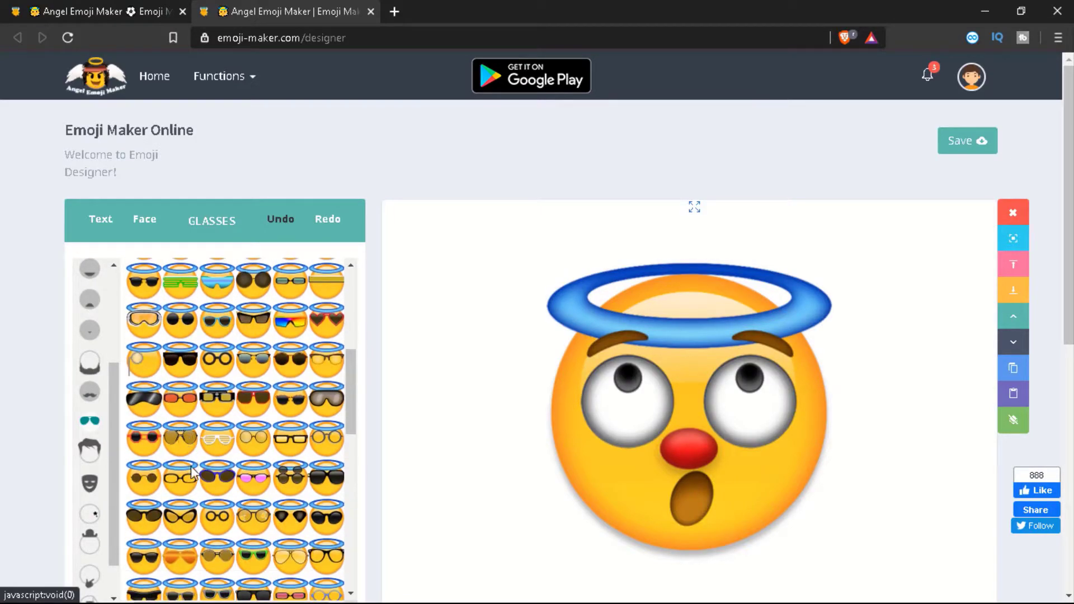
click(295, 566)
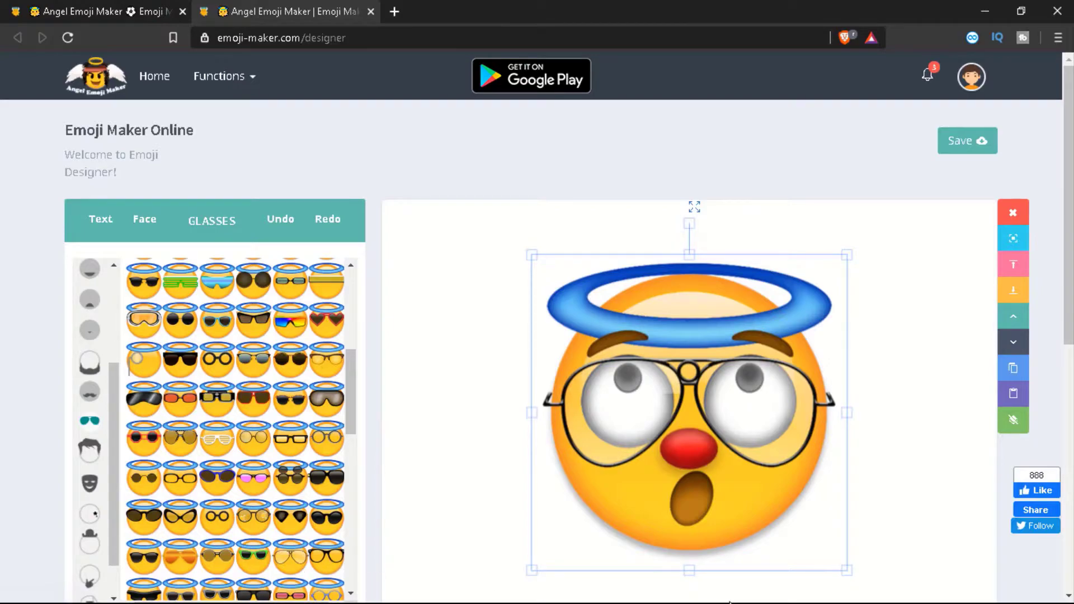
drag(847, 569, 842, 566)
drag(774, 525, 776, 524)
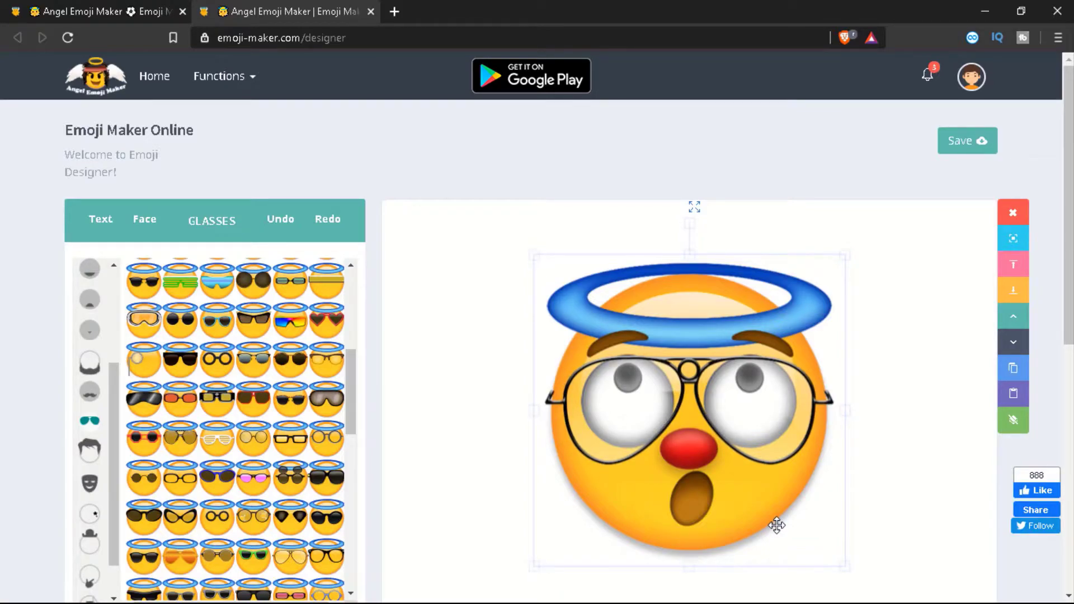
click(444, 543)
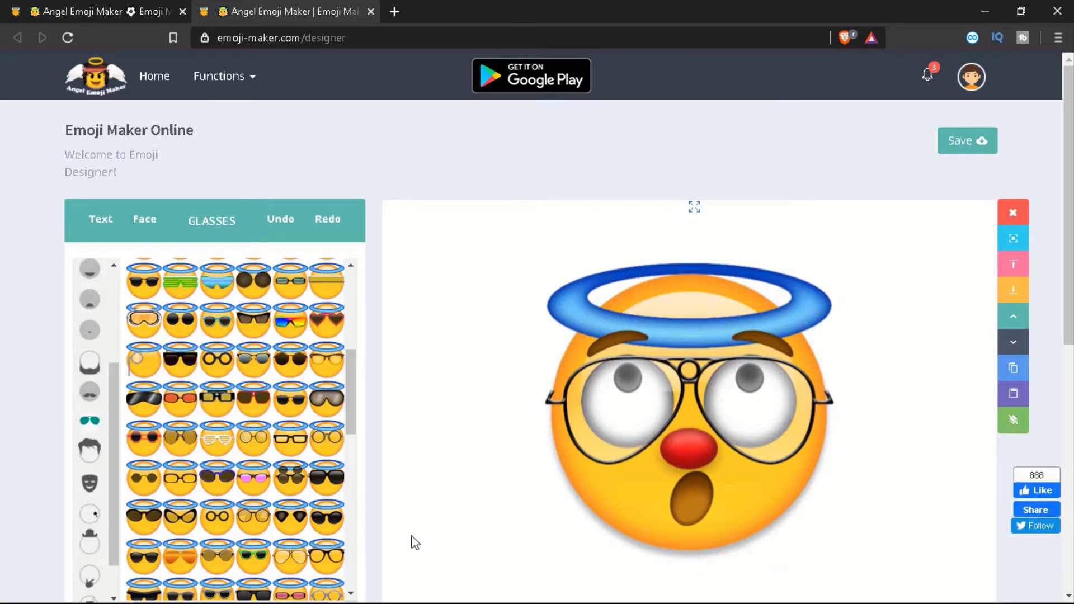
- Look through the hats collection and open the hands collection for the emoji
click(89, 542)
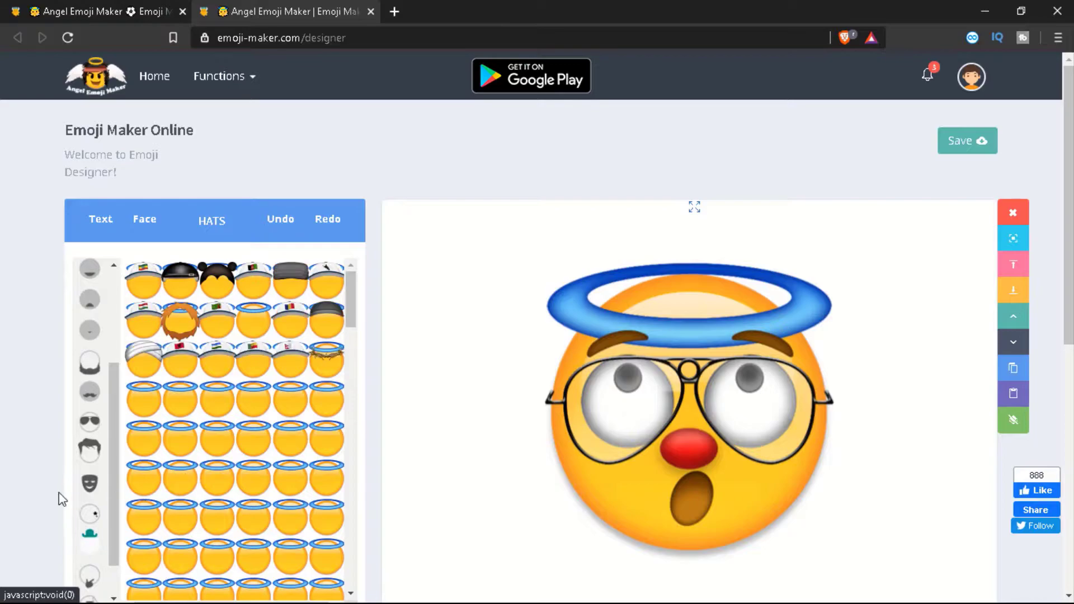
scroll(253, 472, down, 1)
scroll(89, 504, down, 1)
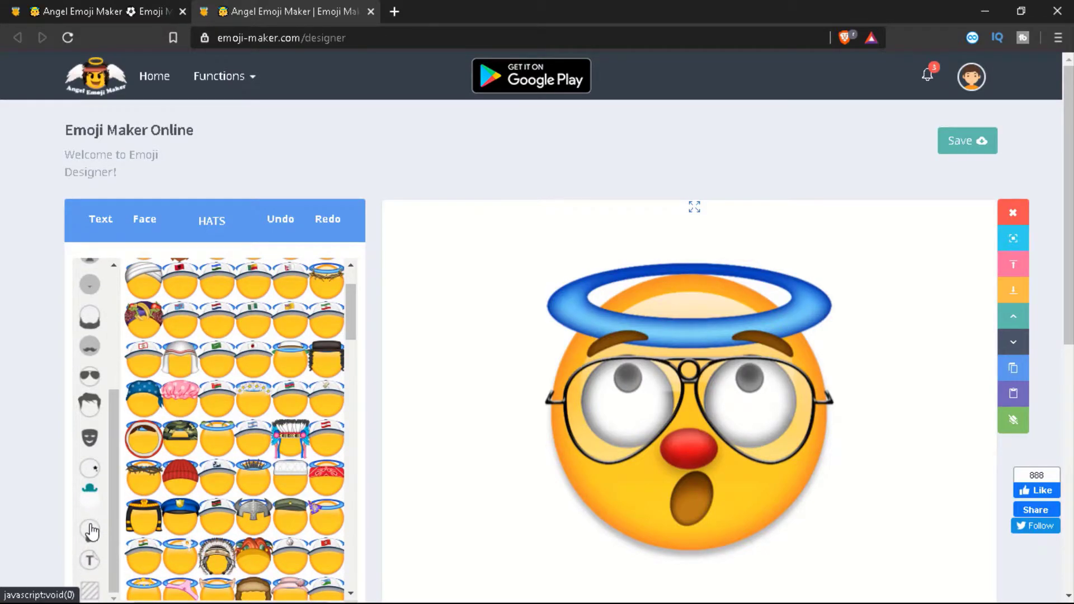
click(91, 531)
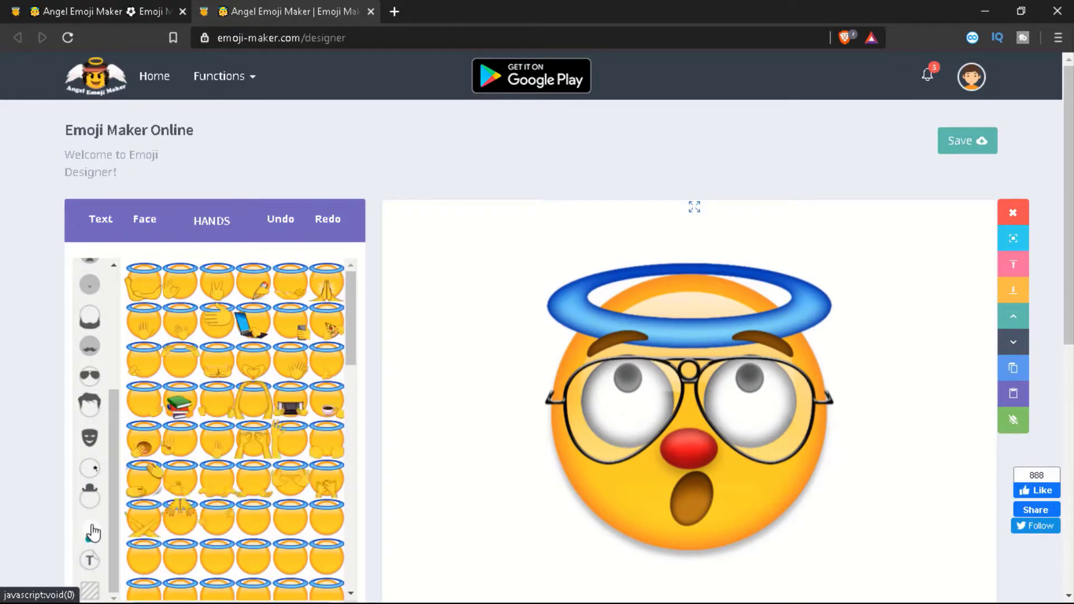
- Try the raised open-palm hand beside the mouth, move it slightly down, and undo its placement
click(150, 418)
drag(803, 506, 807, 533)
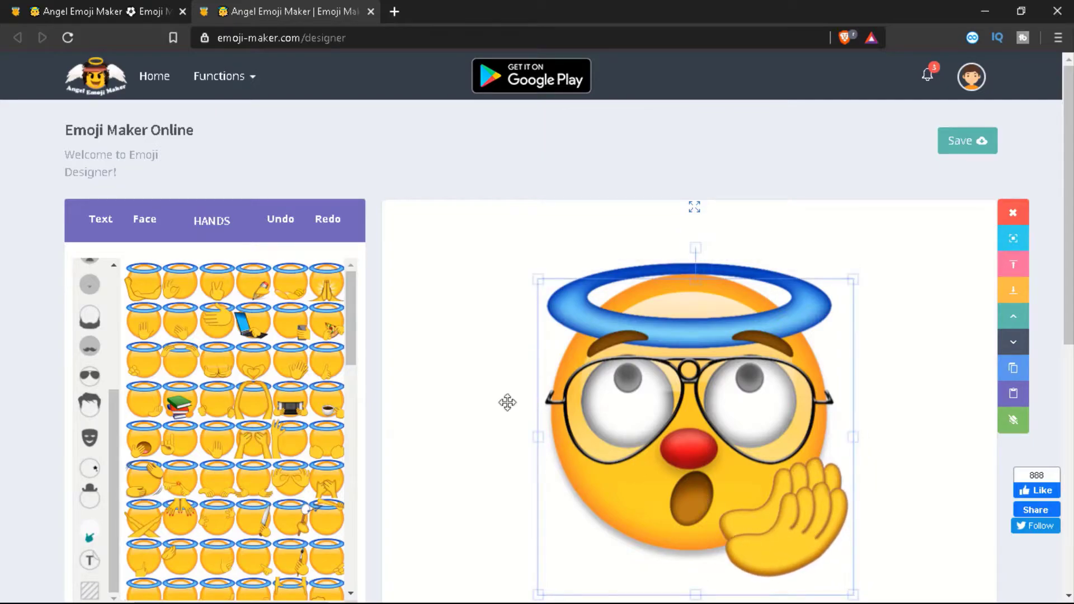
click(280, 219)
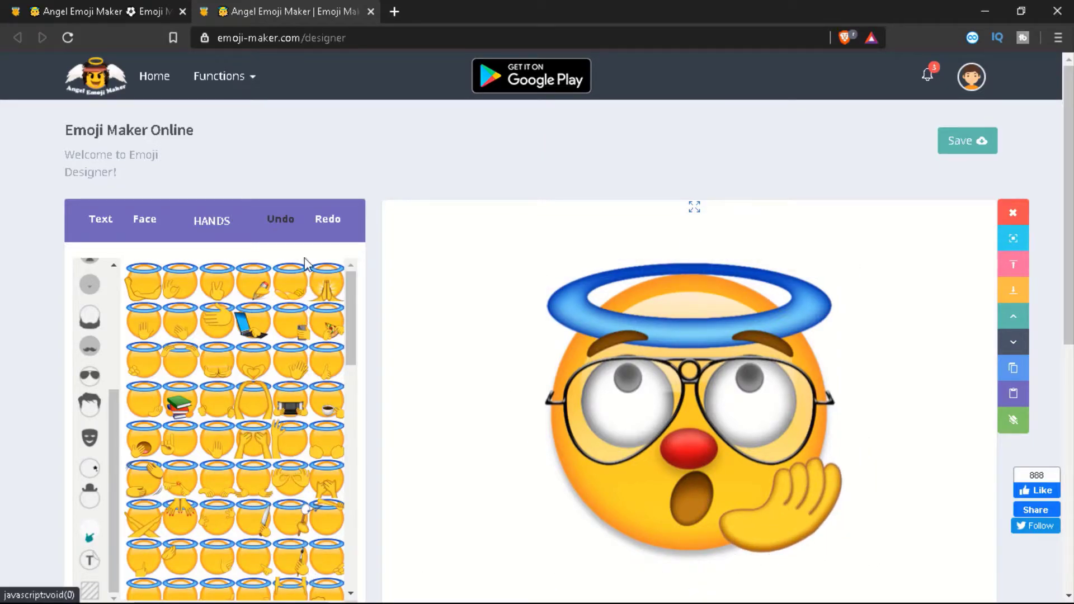
click(280, 231)
click(273, 230)
click(274, 229)
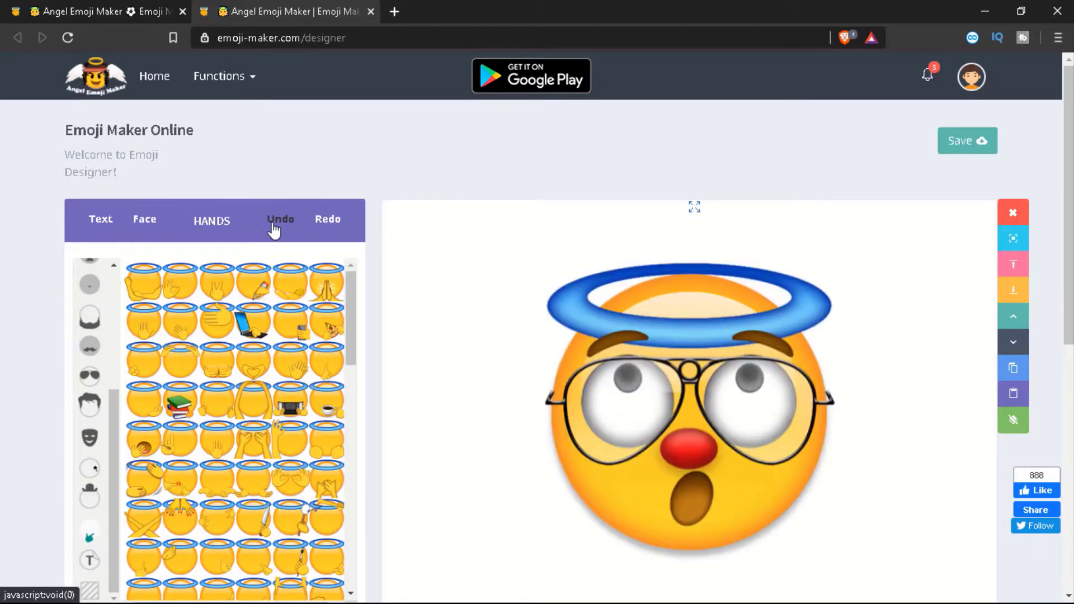
- Try the hand writing with a pencil and the hand holding a phone, undoing each one
click(246, 289)
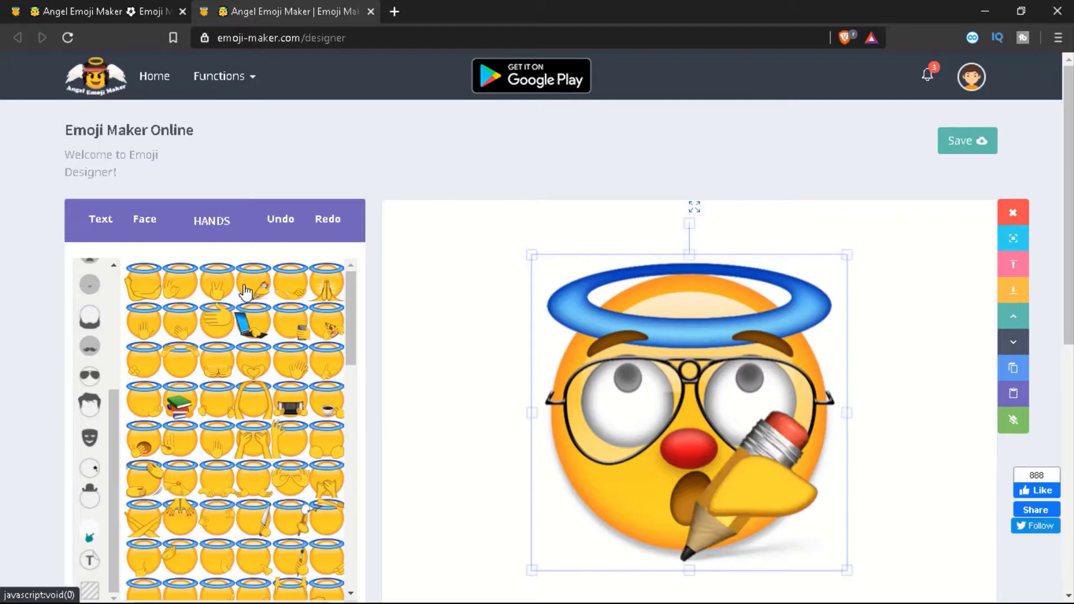
click(284, 228)
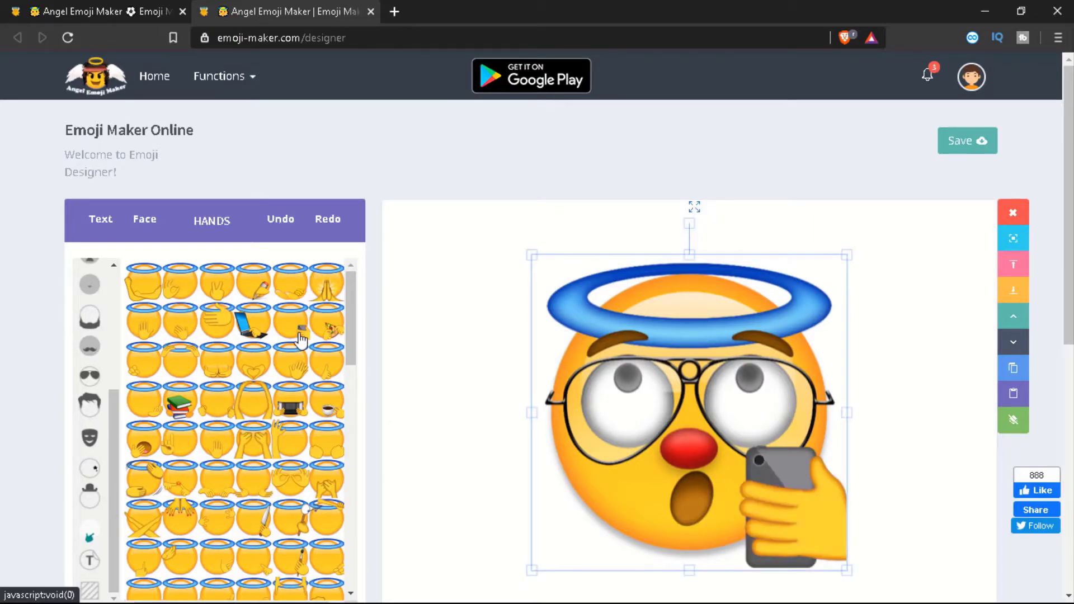
click(290, 228)
- Try the hand pointing at the viewer, shift it slightly down over the face's lower left, and undo it
scroll(238, 428, down, 3)
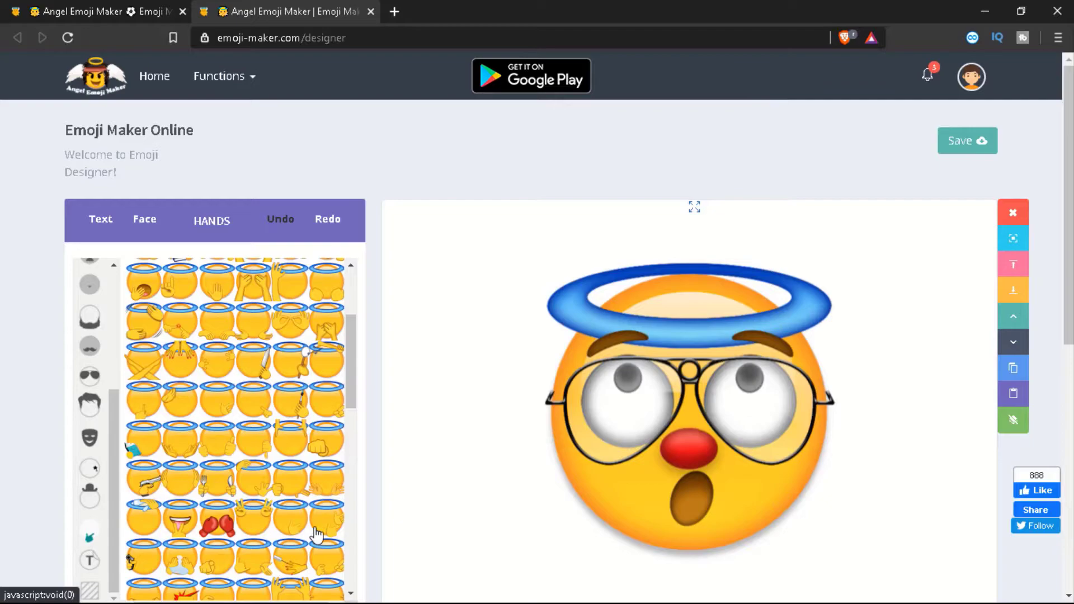
click(211, 565)
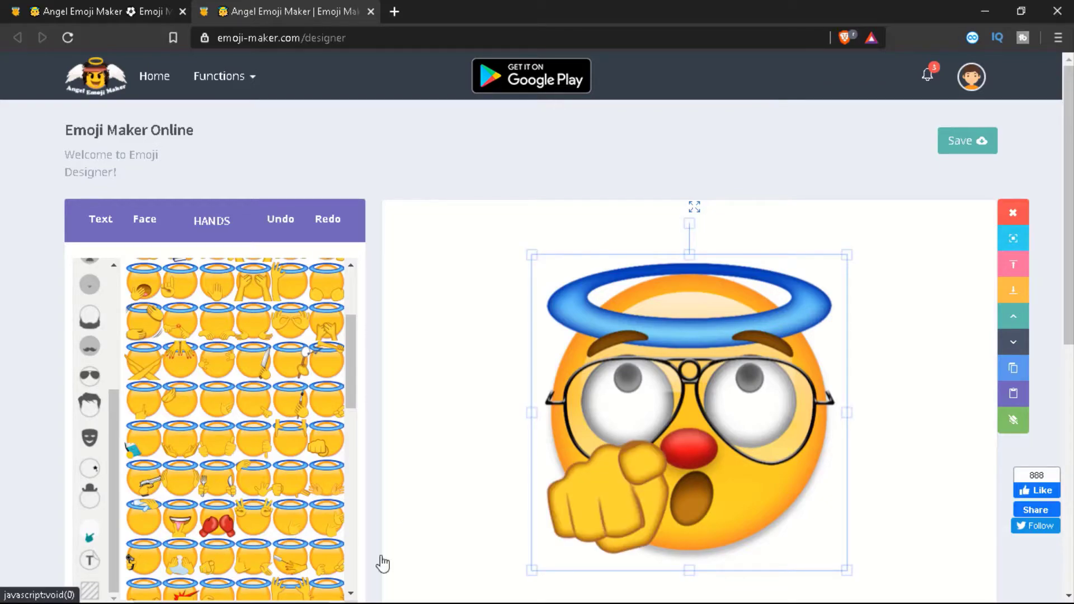
drag(602, 507, 600, 527)
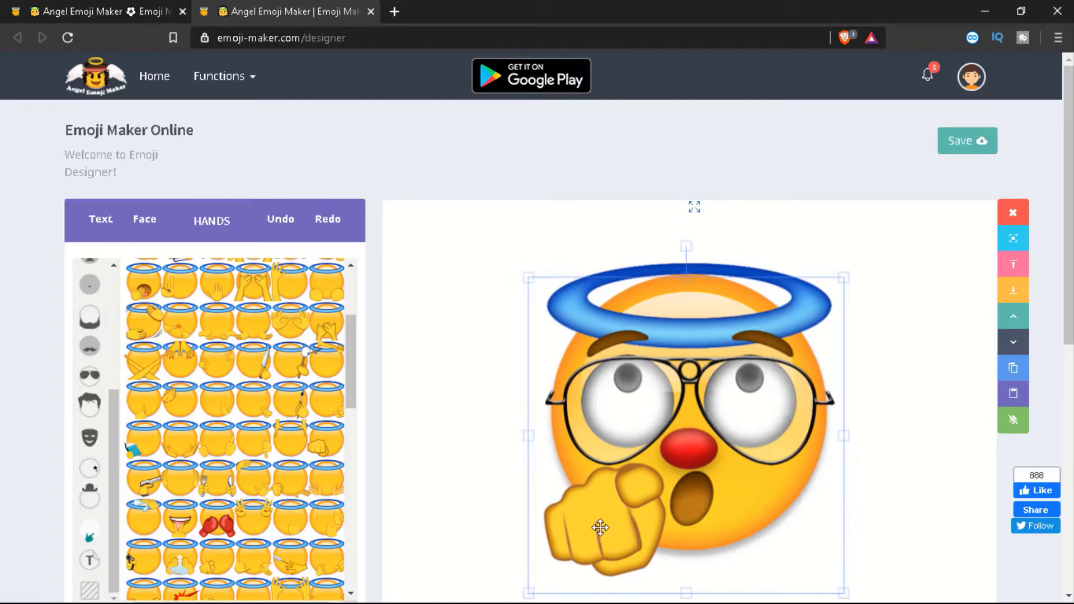
click(460, 532)
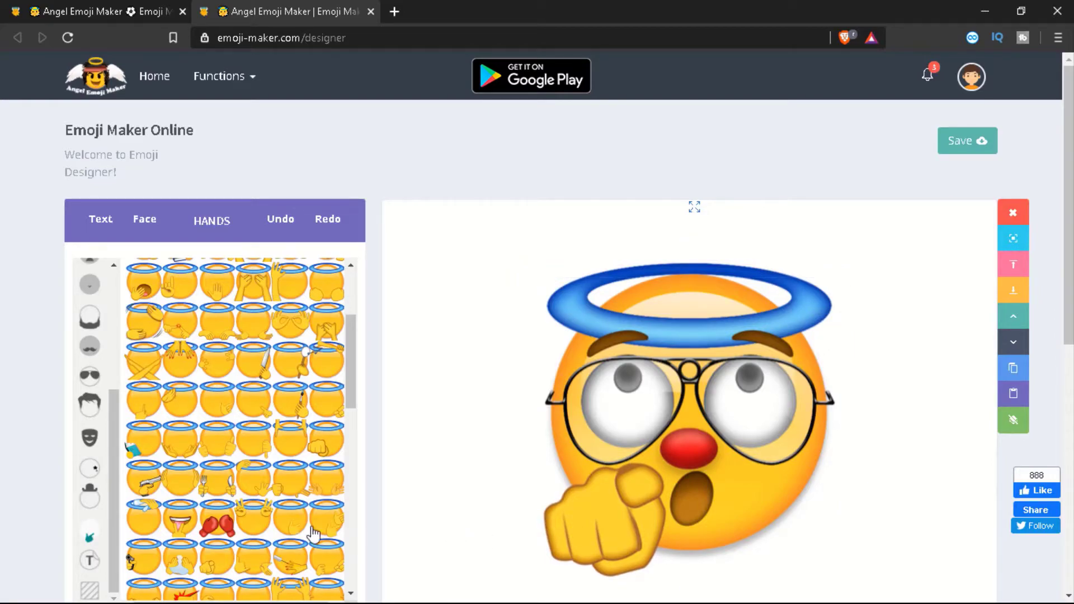
scroll(313, 534, down, 2)
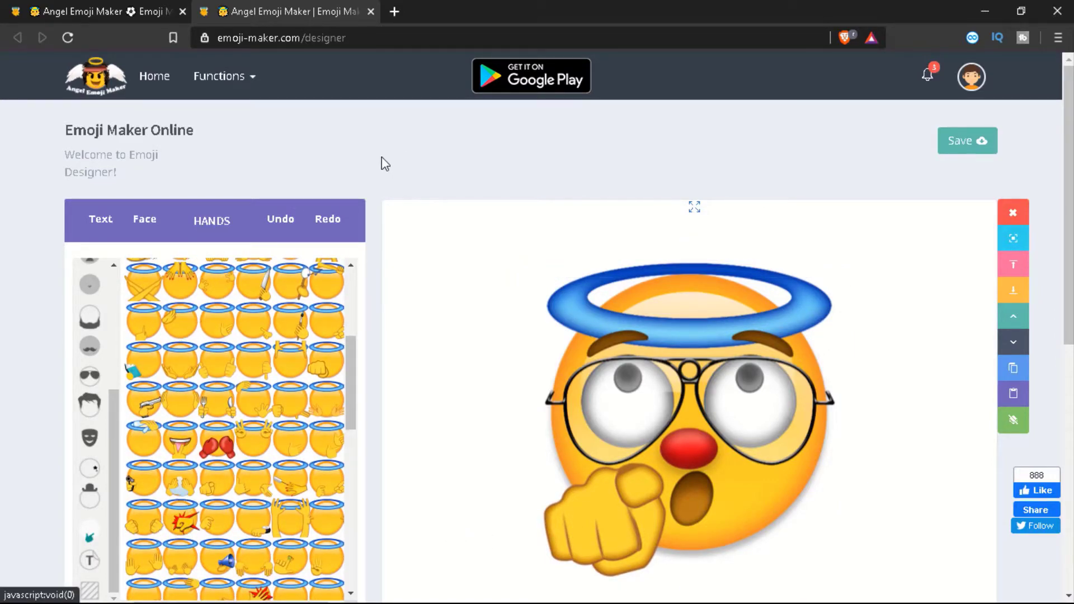
click(282, 220)
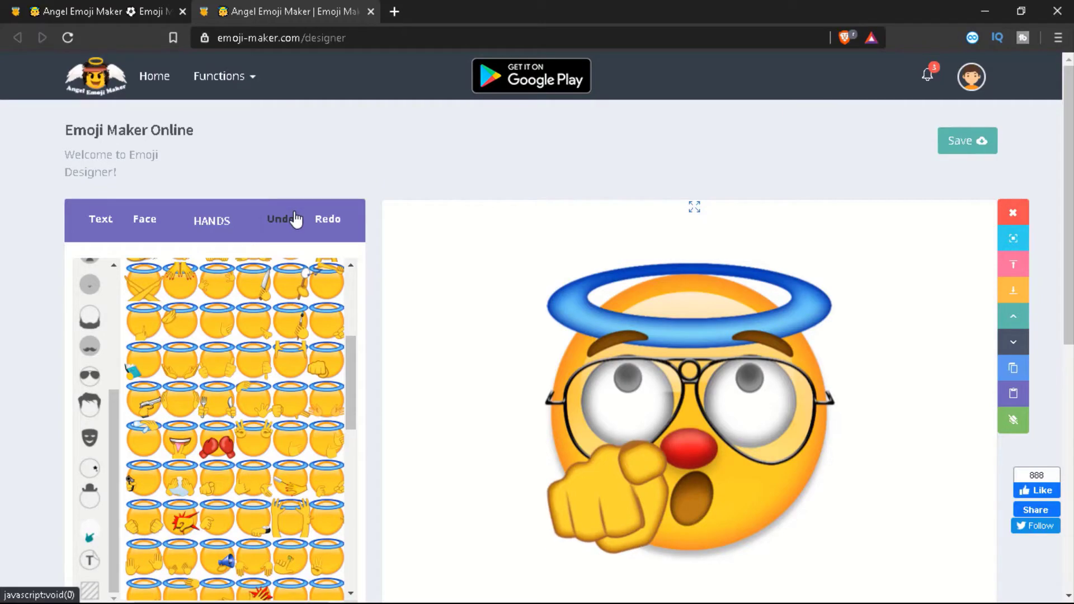
- Add the hand holding a revolver and place it at the lower-left edge of the emoji face
click(135, 482)
drag(580, 478, 582, 539)
drag(581, 539, 552, 515)
click(438, 511)
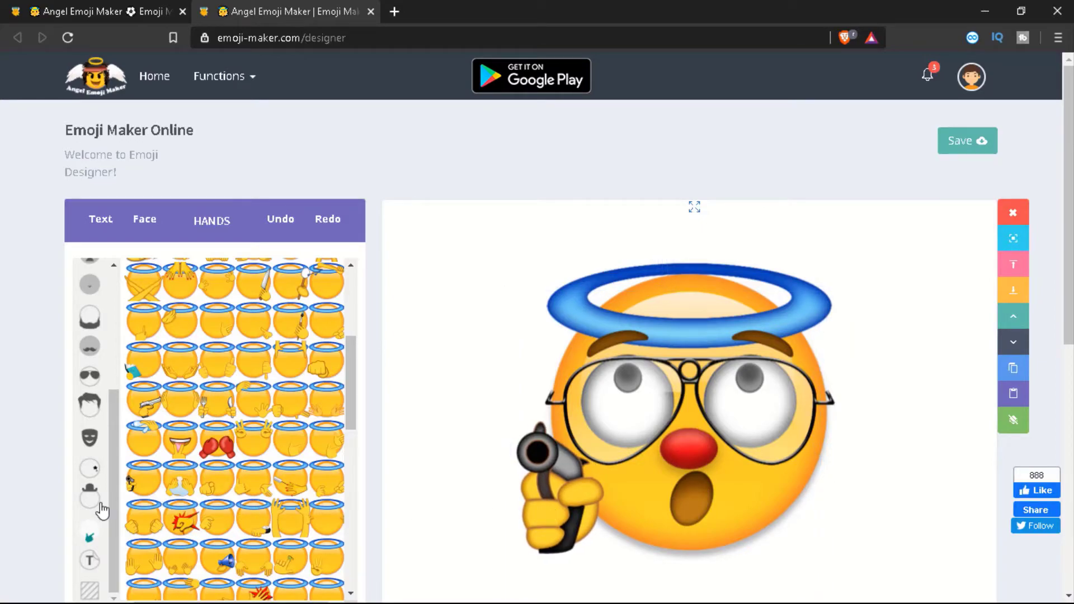
- Browse the animal stickers, try the green frog face on the emoji, and undo it
scroll(102, 510, down, 1)
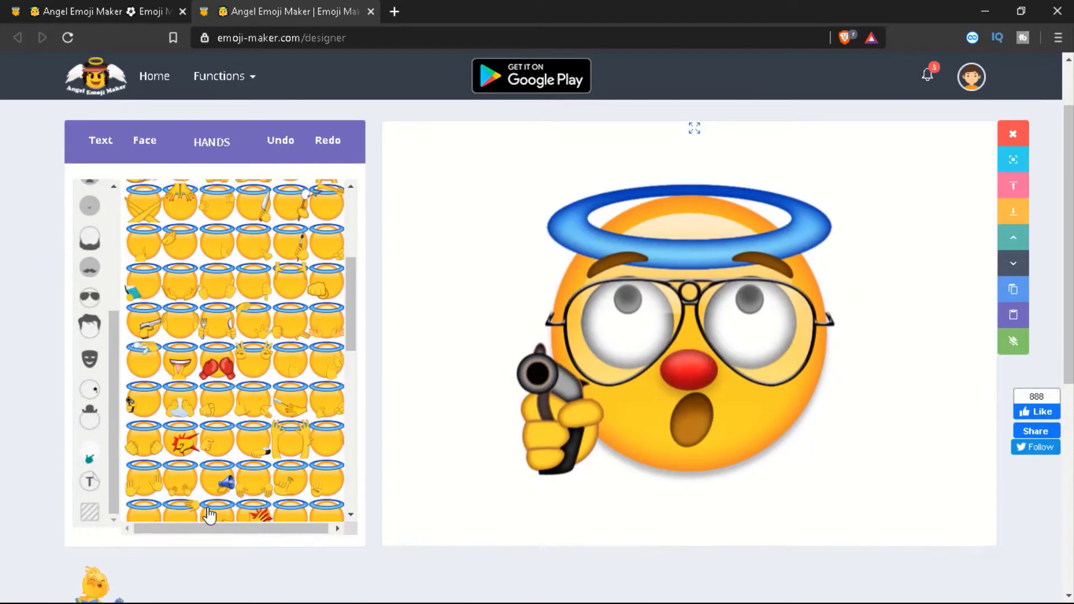
click(85, 471)
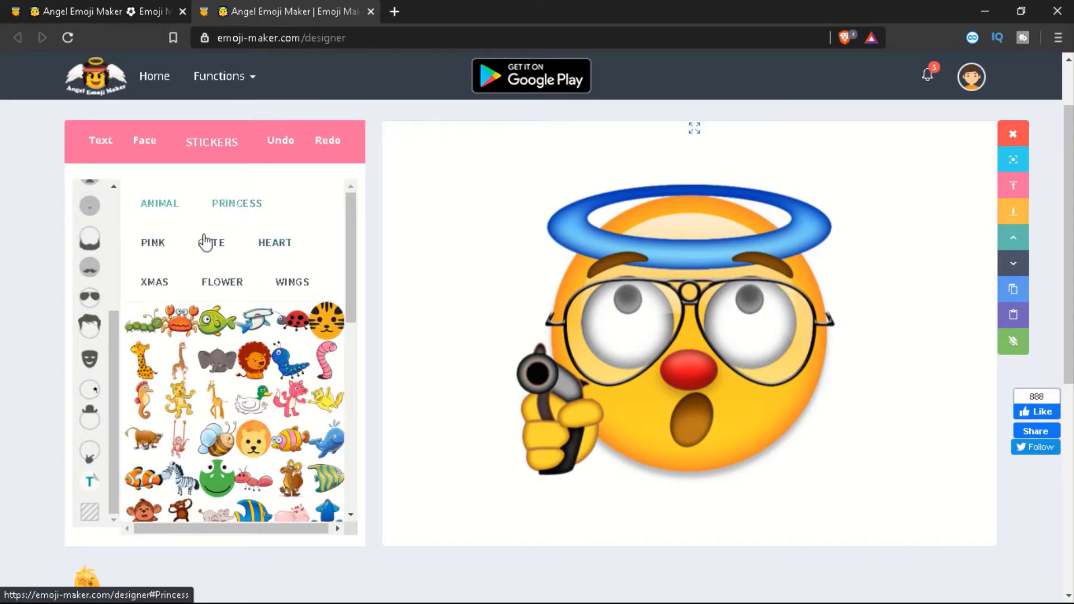
scroll(214, 297, down, 5)
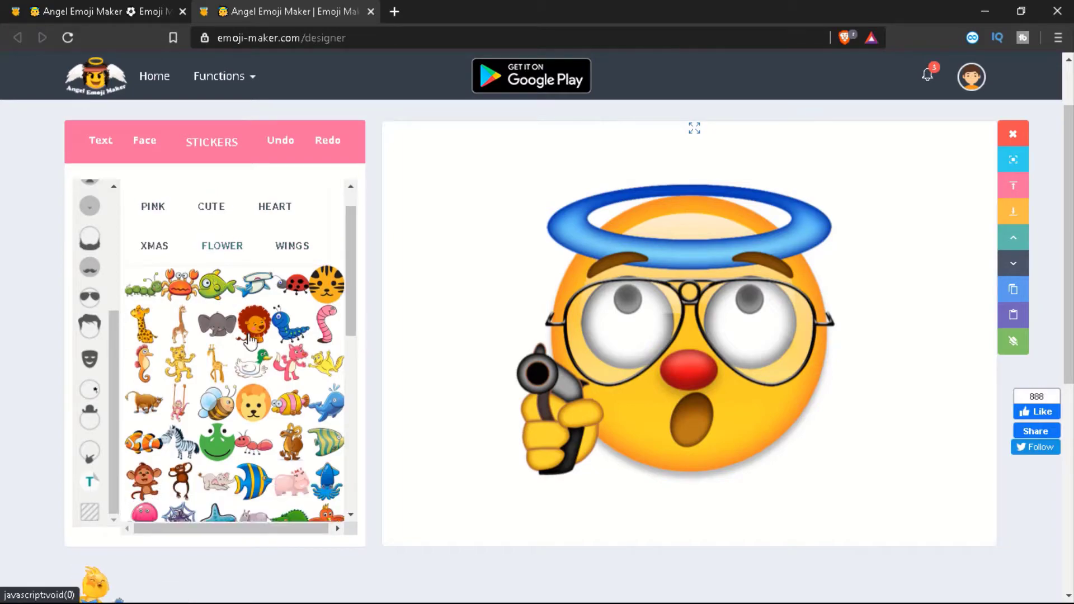
click(215, 246)
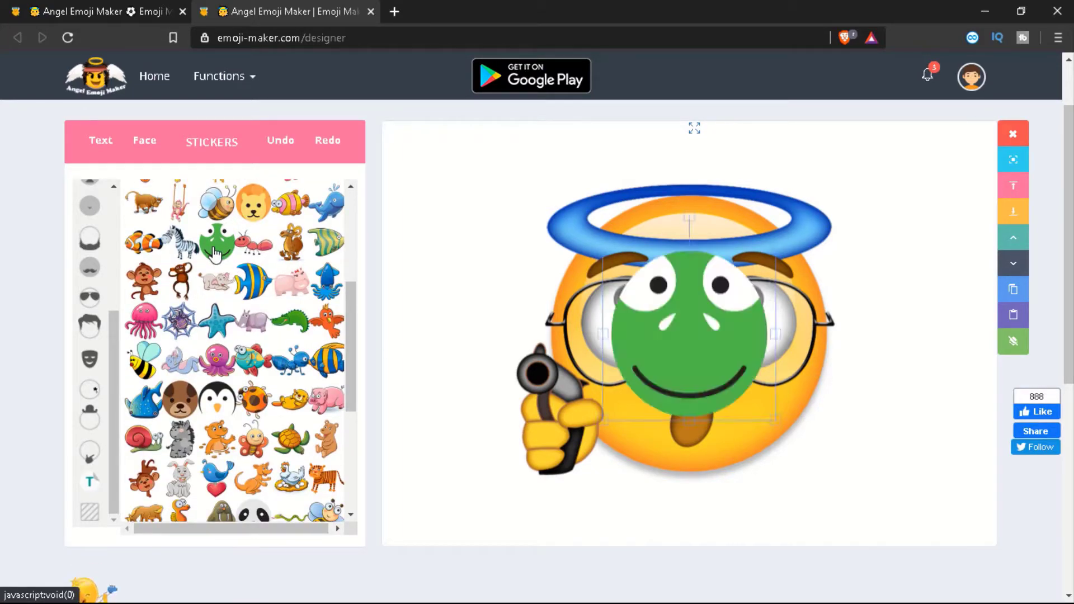
click(282, 147)
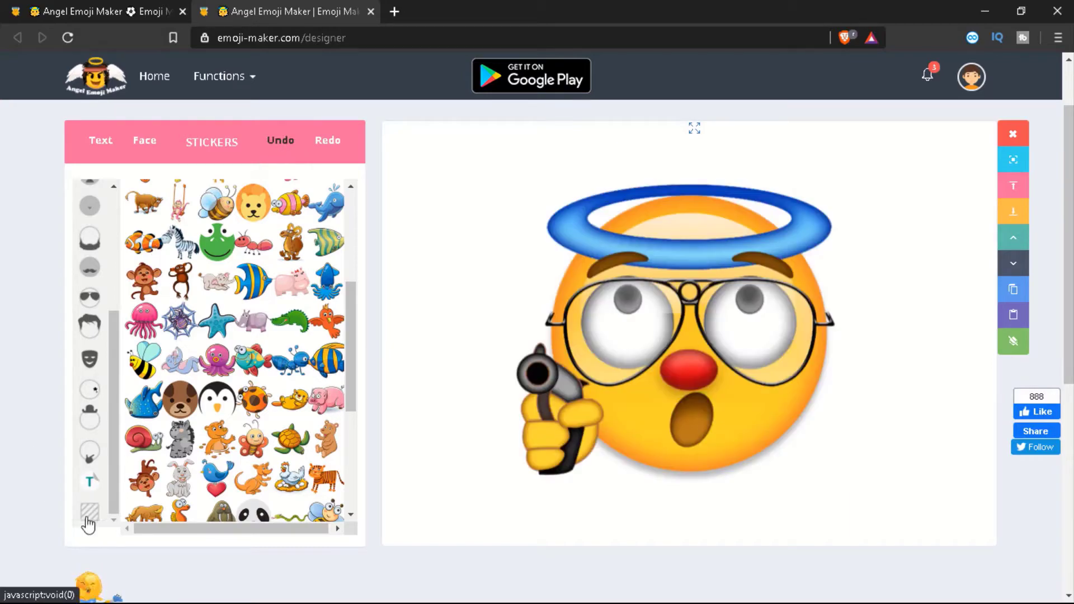
- Try the brick wall and the fairytale castle landscape as backgrounds, undoing each one, and browse the remaining backgrounds
click(90, 517)
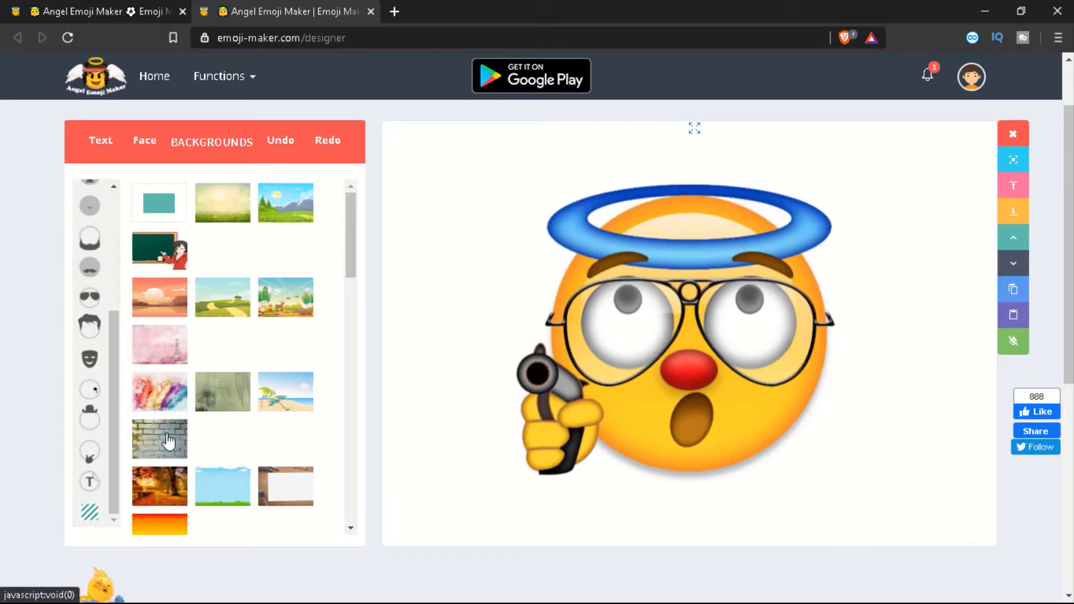
click(168, 442)
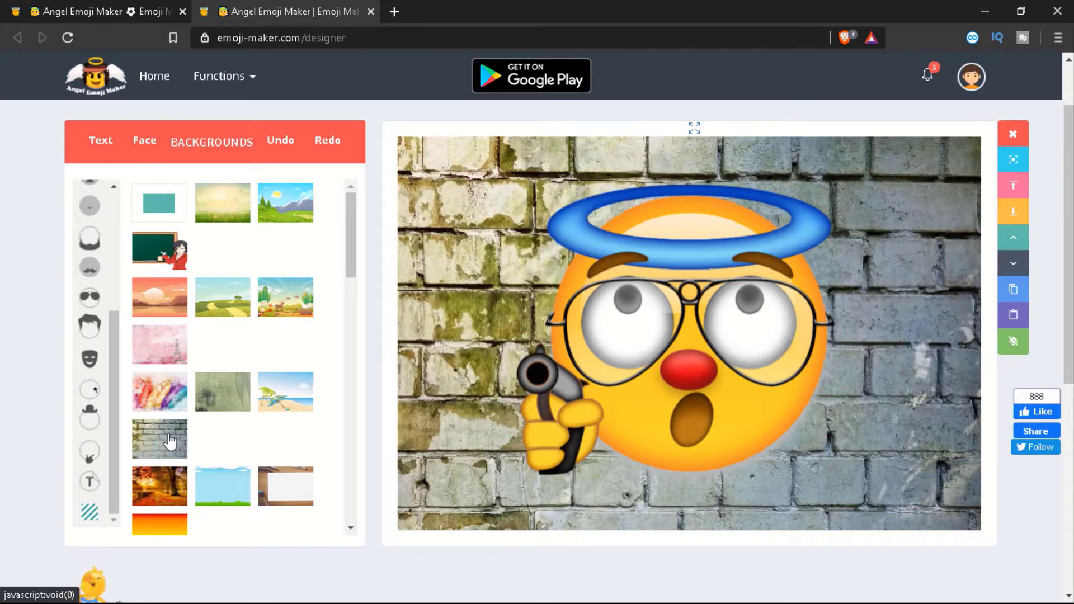
click(279, 147)
scroll(250, 232, down, 3)
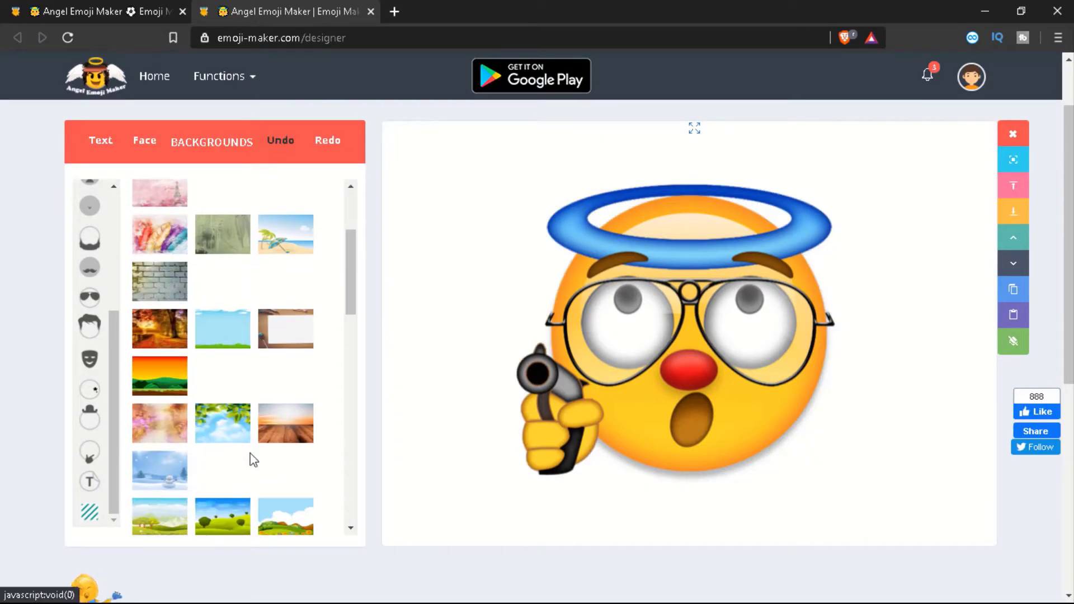
scroll(249, 514, down, 3)
scroll(247, 450, down, 3)
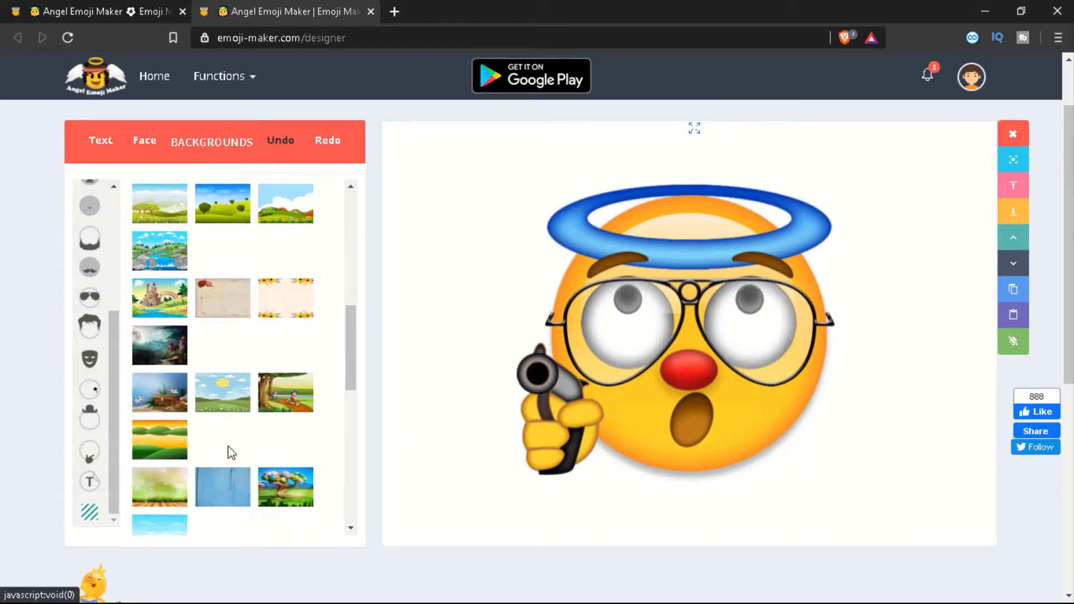
click(170, 318)
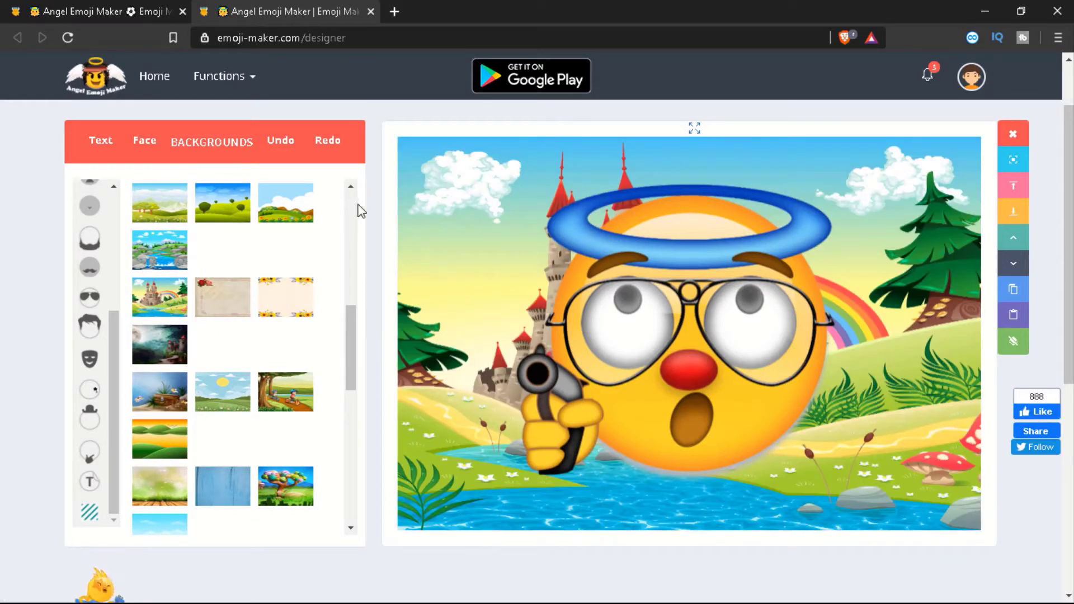
click(286, 142)
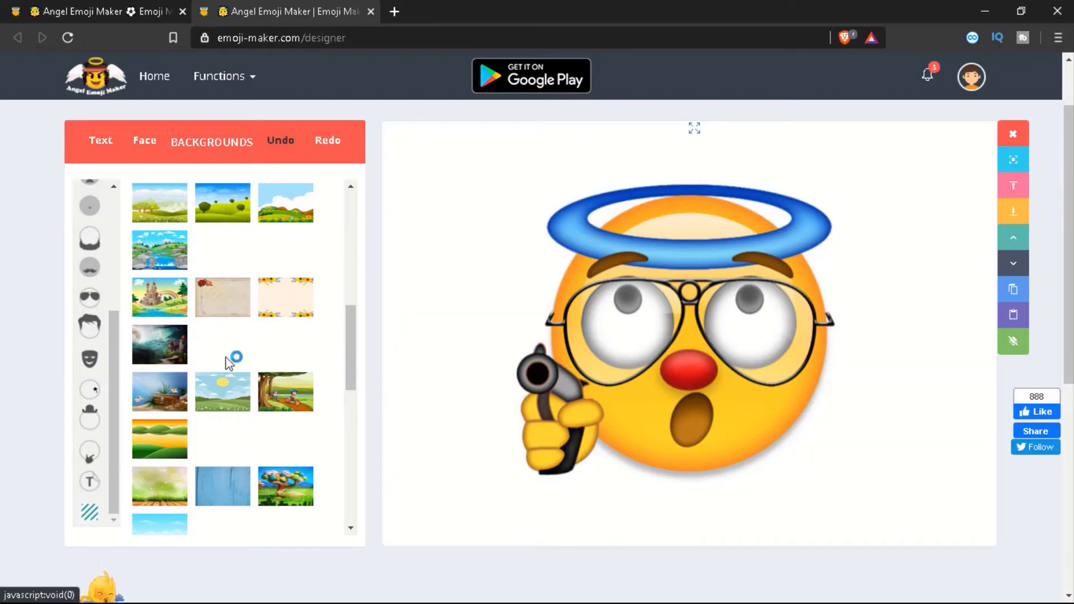
scroll(229, 363, down, 3)
scroll(223, 361, down, 2)
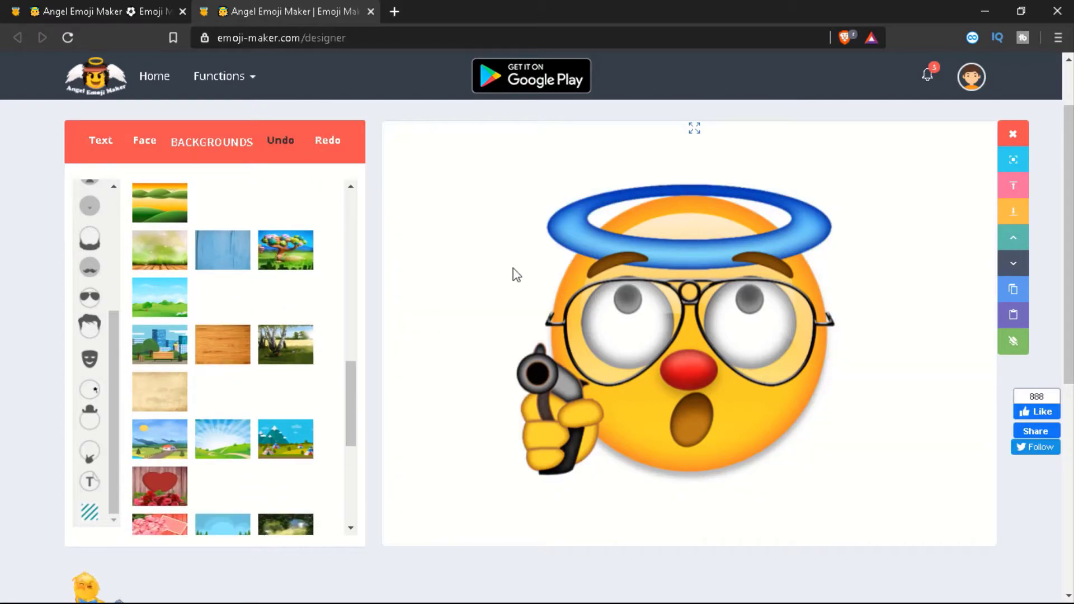
- Save the finished emoji without cropping and download it as a PNG image to the Downloads folder
scroll(982, 375, up, 2)
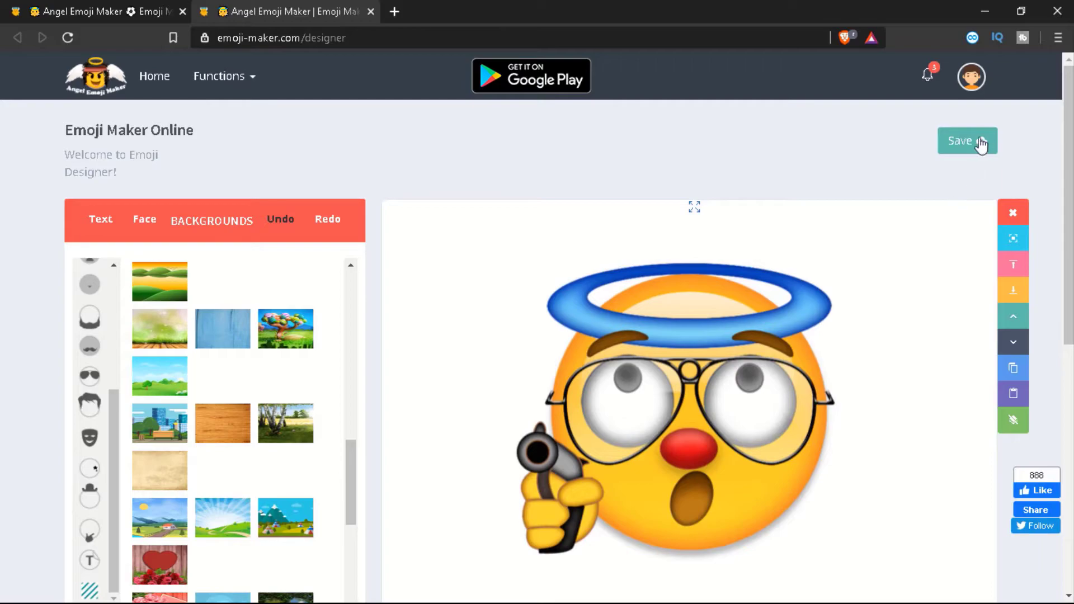
click(972, 146)
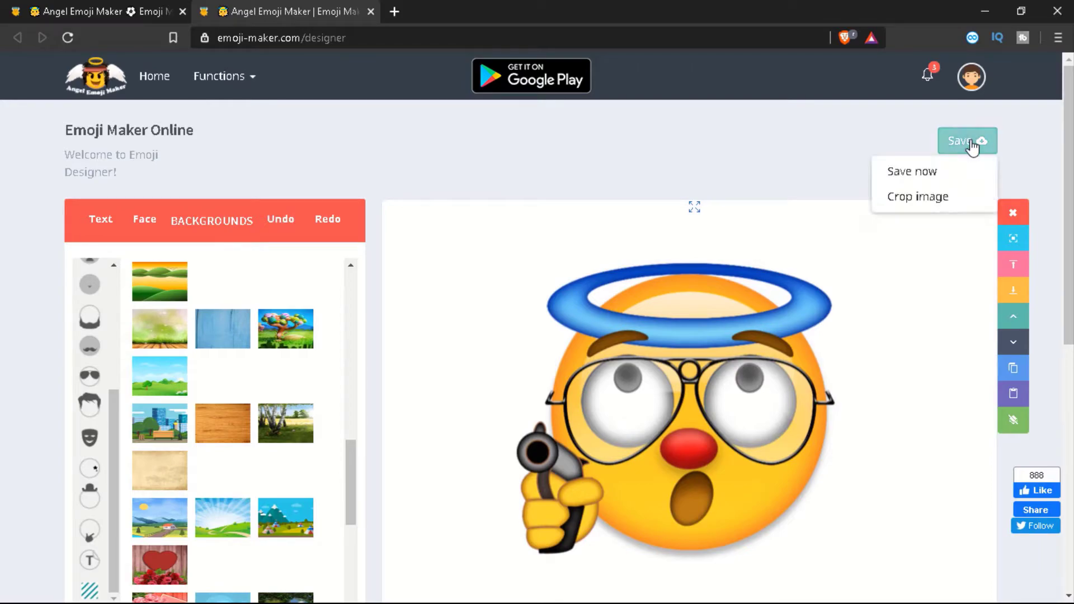
click(927, 178)
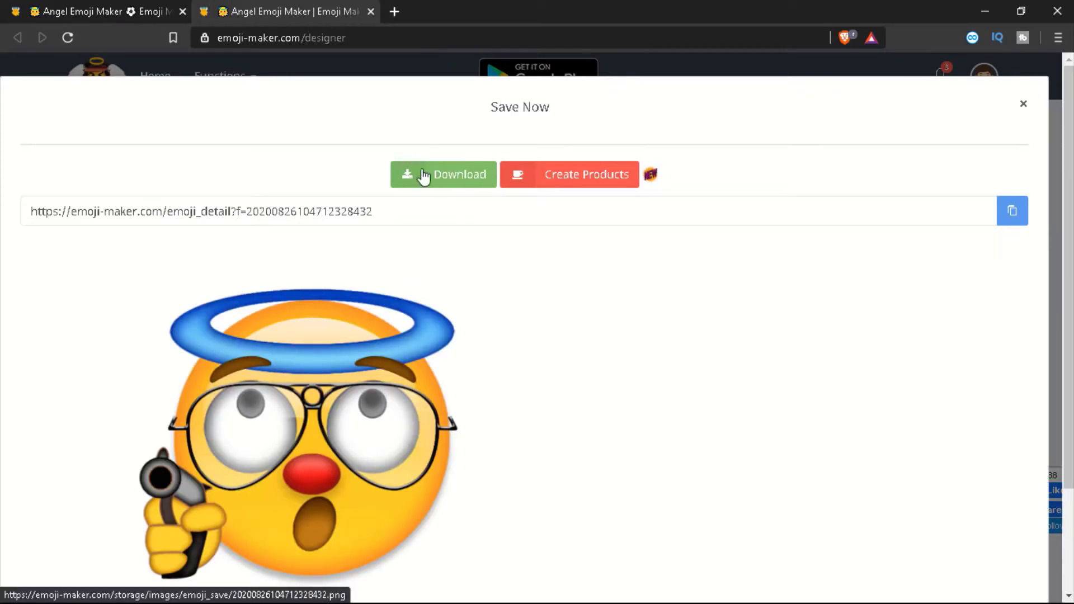
click(442, 180)
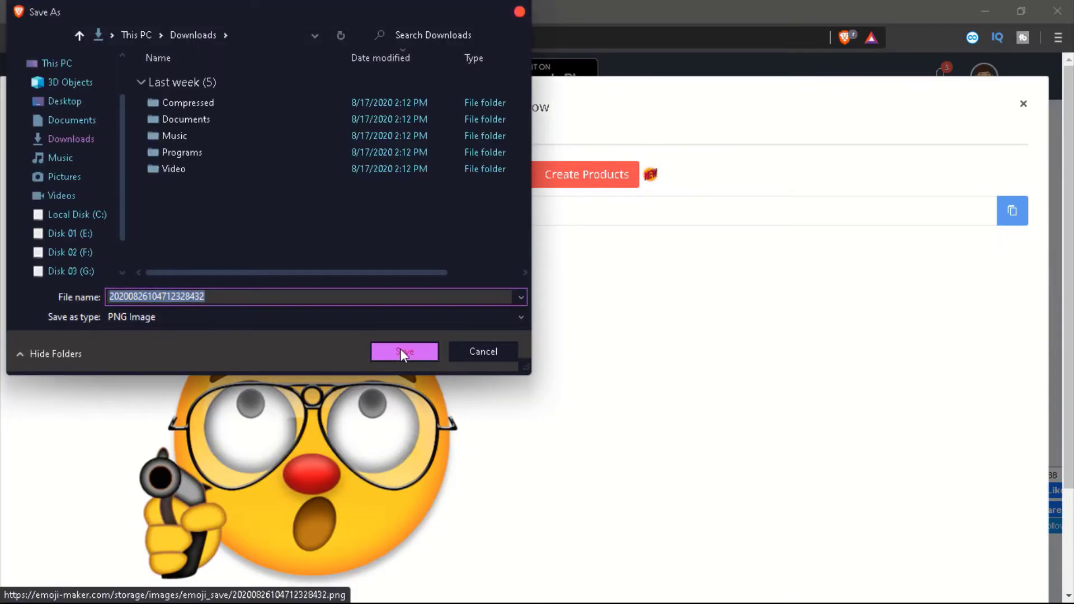
click(401, 349)
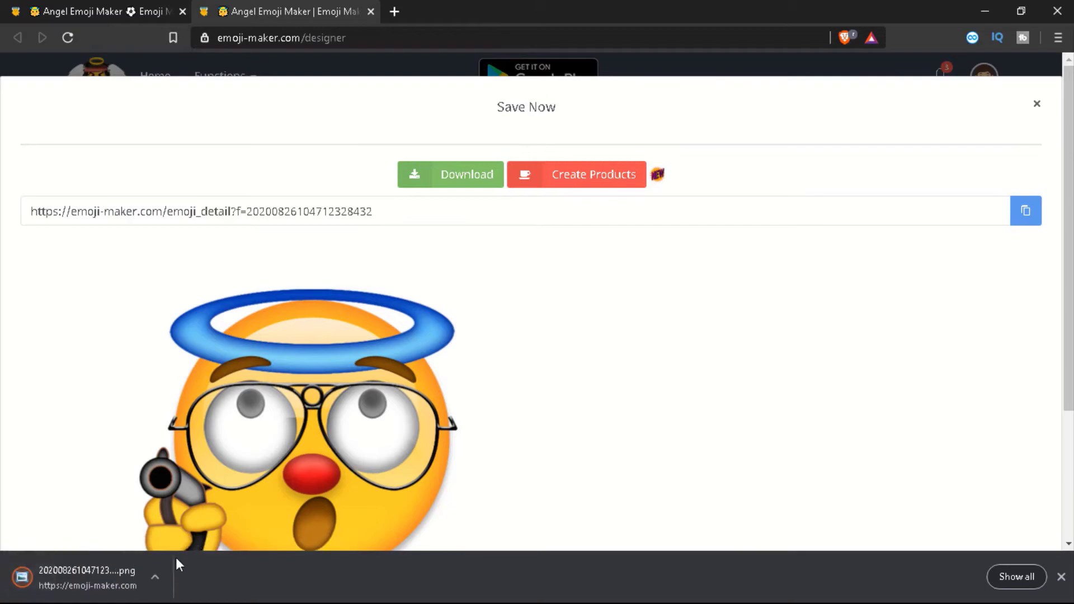
- Open the downloaded emoji image to check it, and close both the picture and the Save Now dialog
click(170, 576)
click(230, 482)
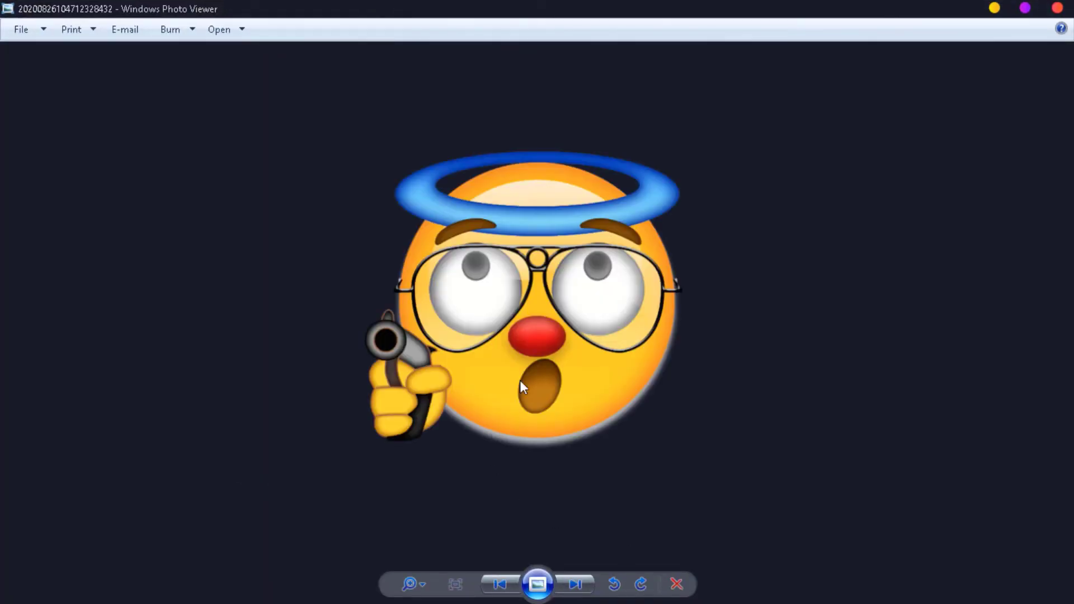
click(1069, 12)
click(1038, 110)
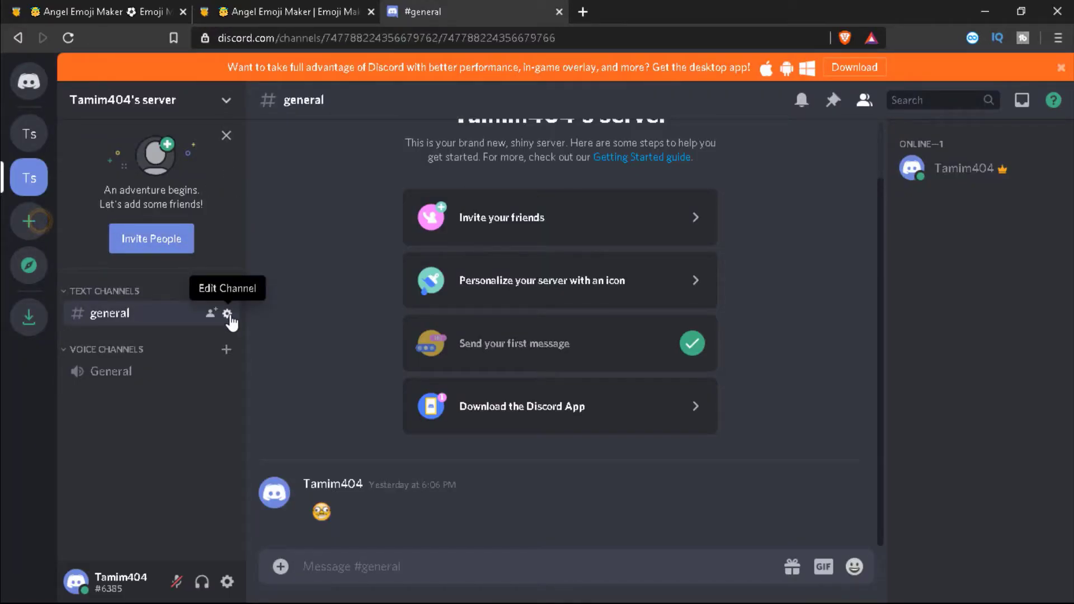
click(227, 313)
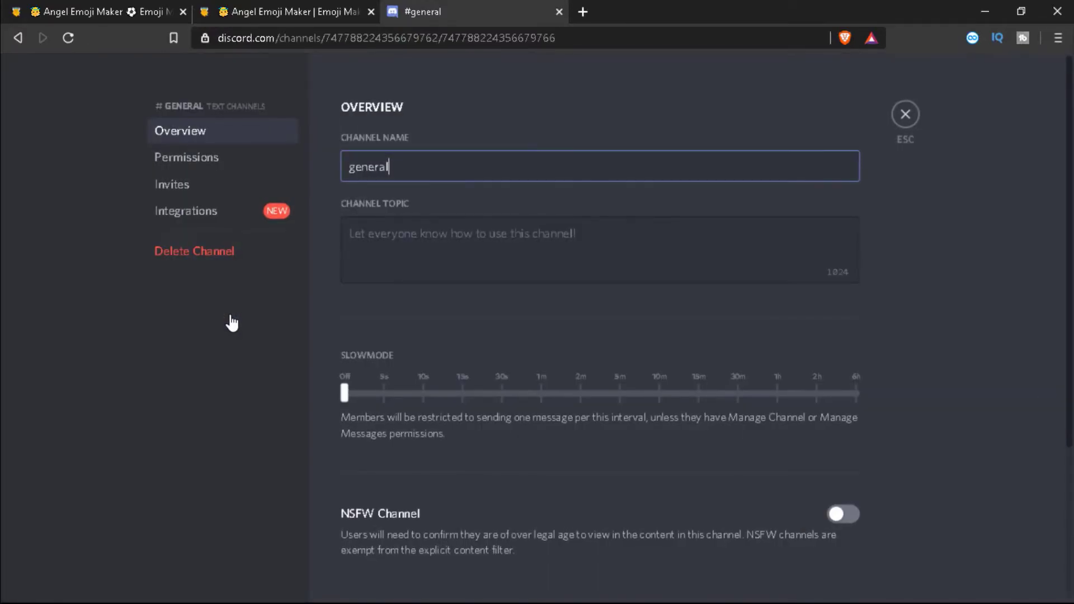
click(897, 124)
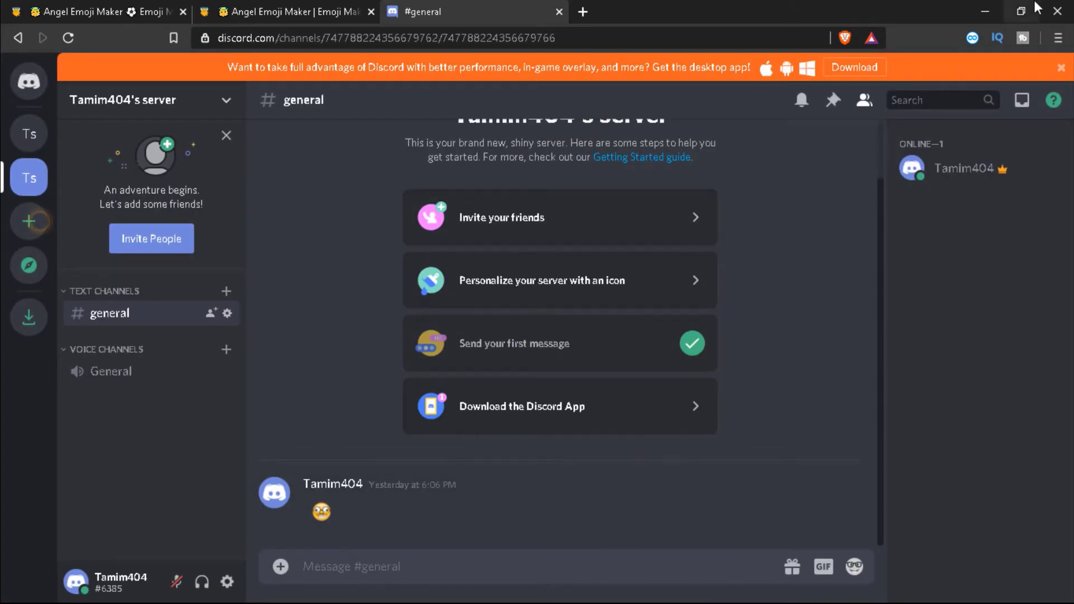
click(985, 12)
mouse_move(485, 594)
click(560, 584)
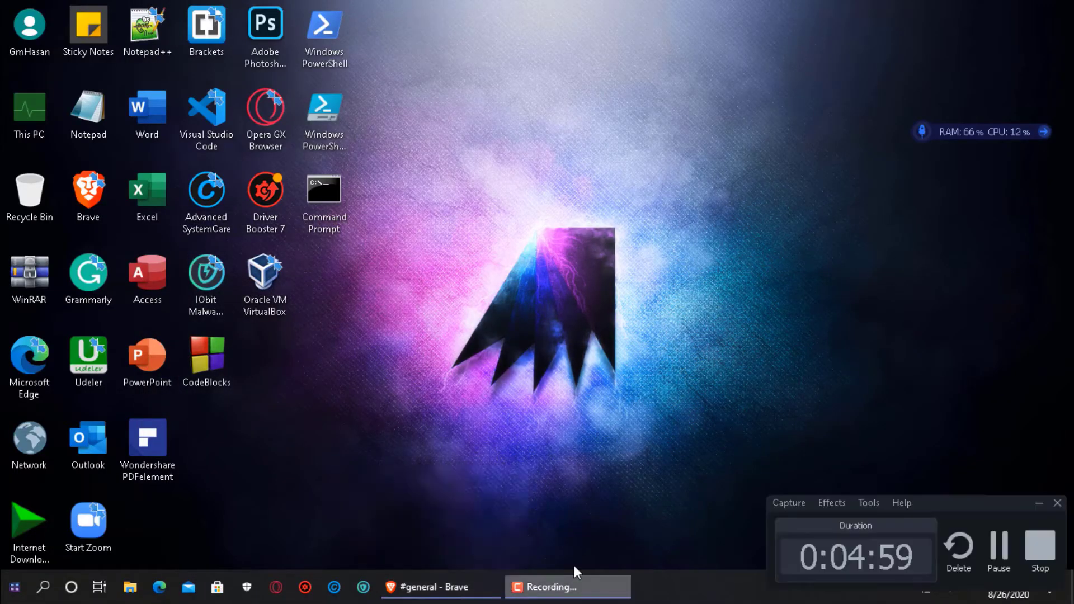
click(1000, 547)
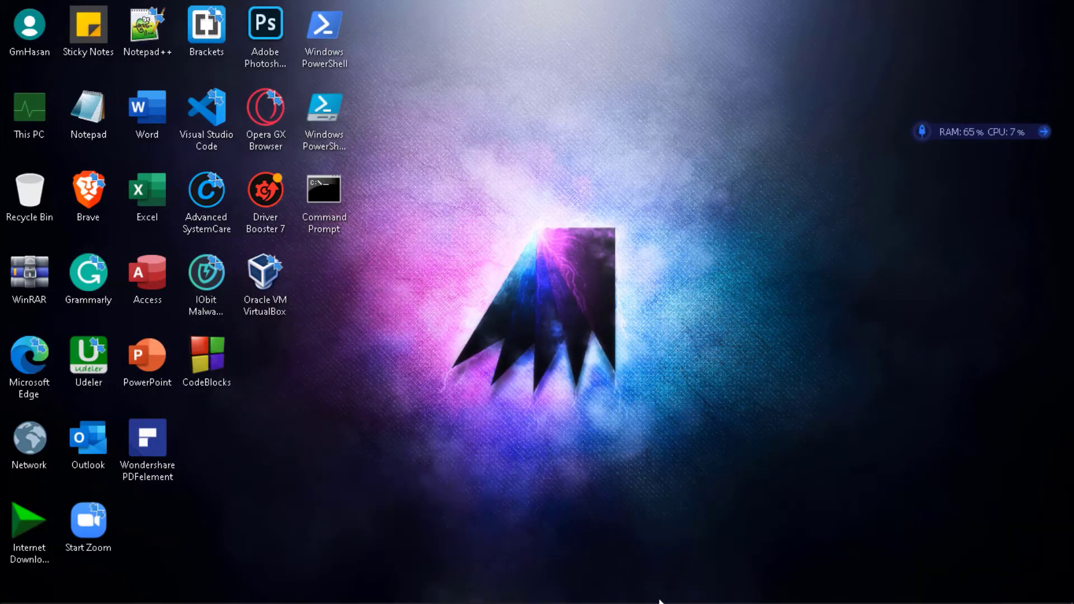
click(468, 594)
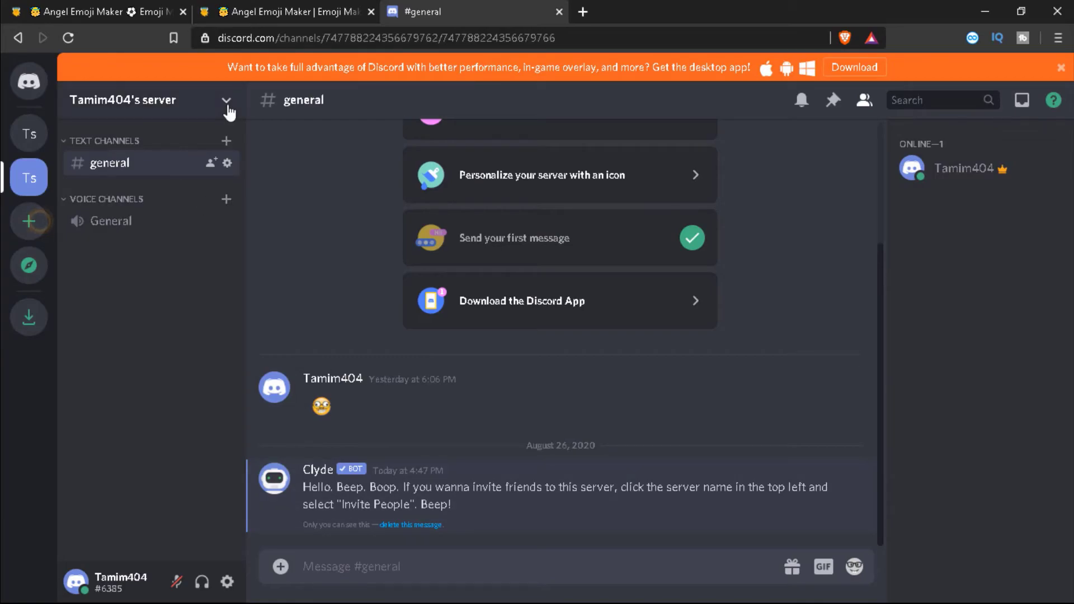
click(227, 106)
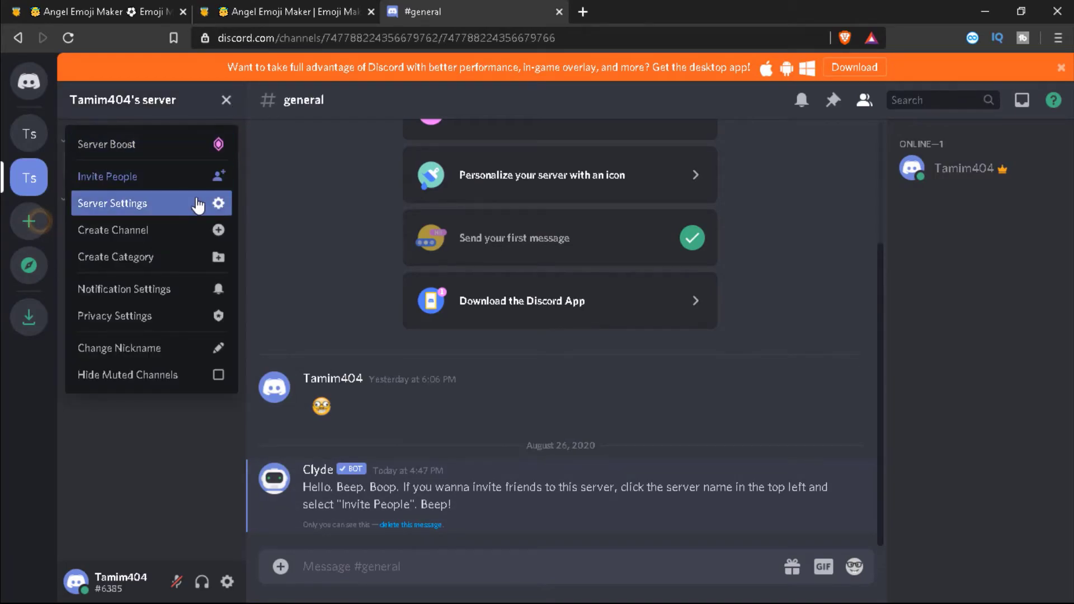
click(215, 203)
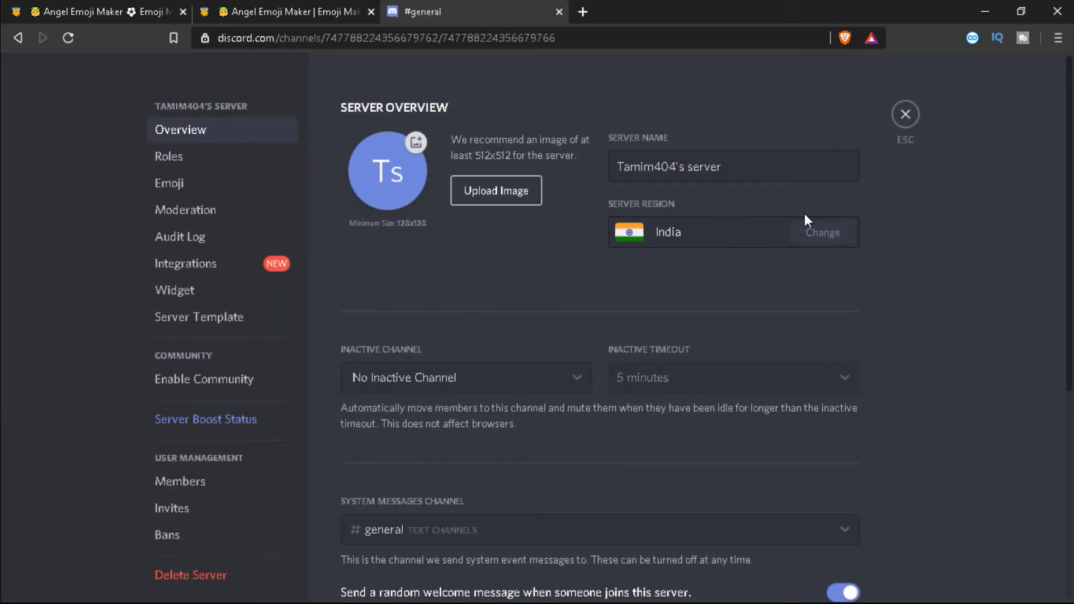
click(183, 188)
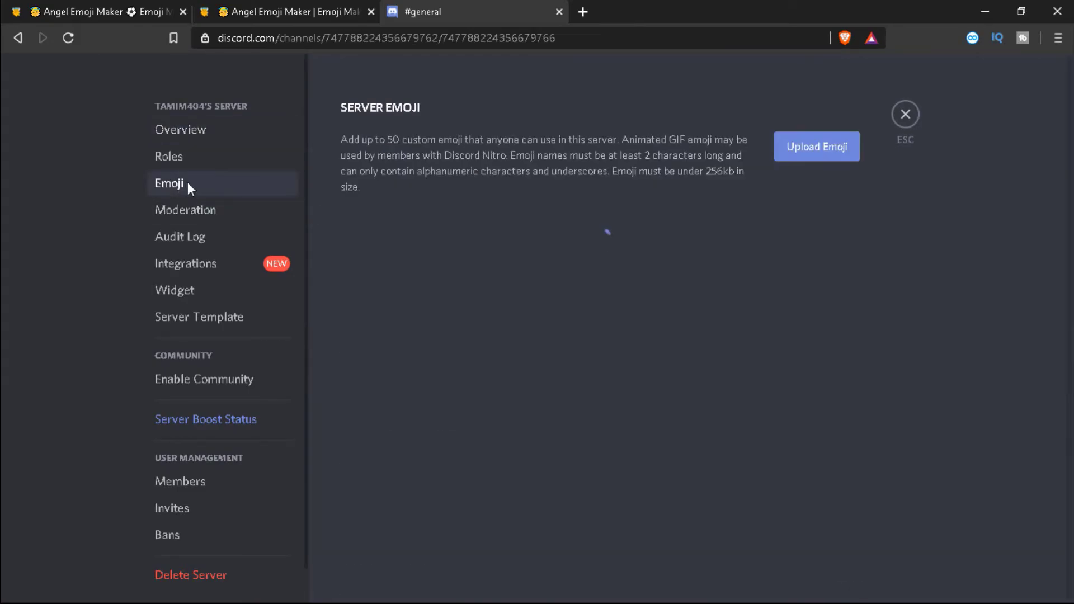
click(805, 151)
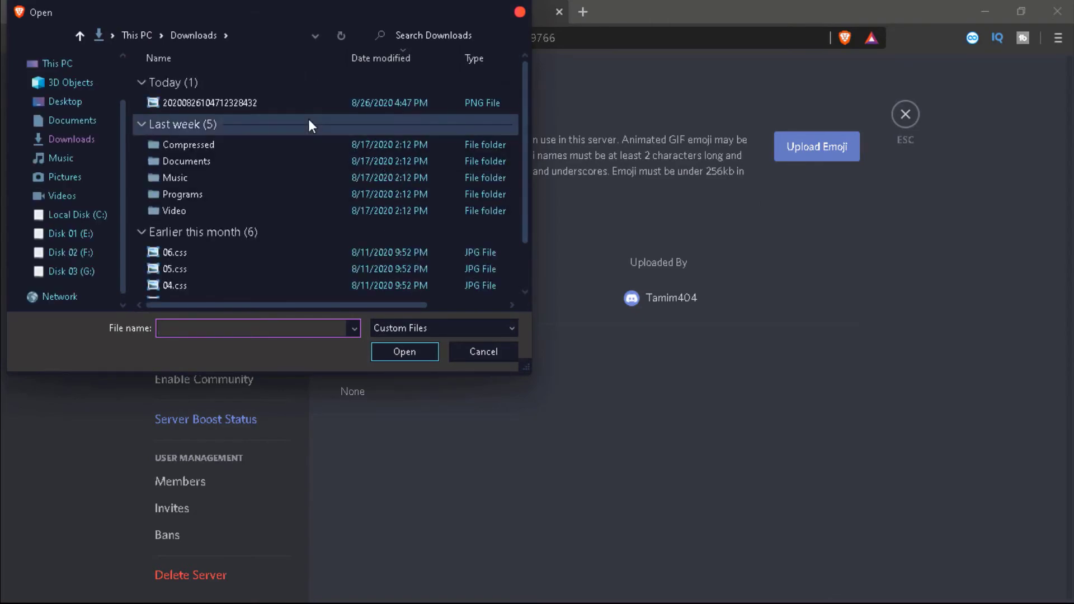
double_click(316, 101)
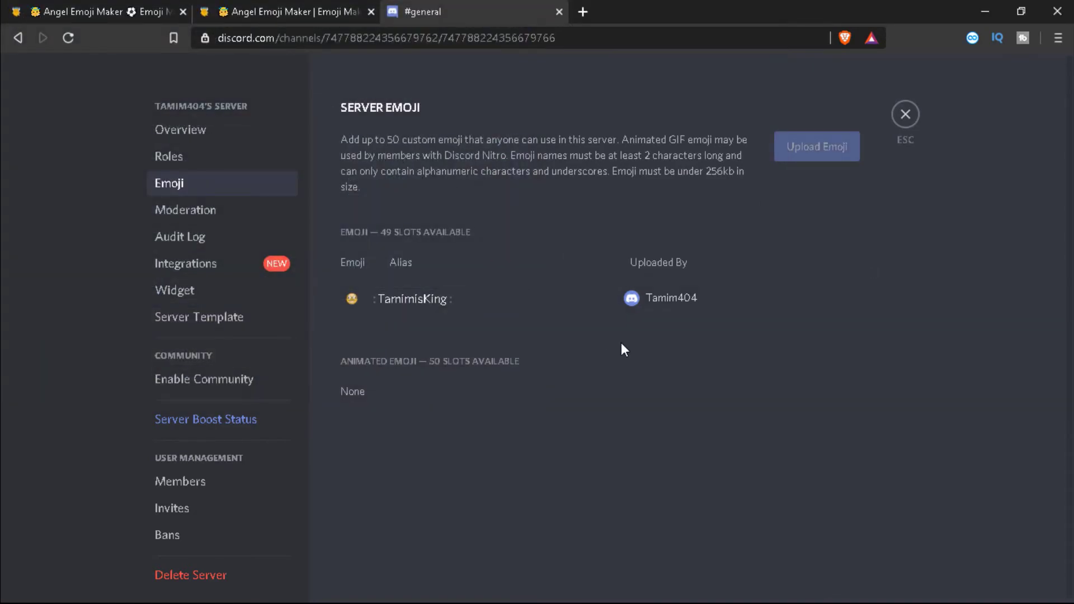
- Rename the uploaded emoji's alias to "milestone creations" and leave the server settings
double_click(497, 299)
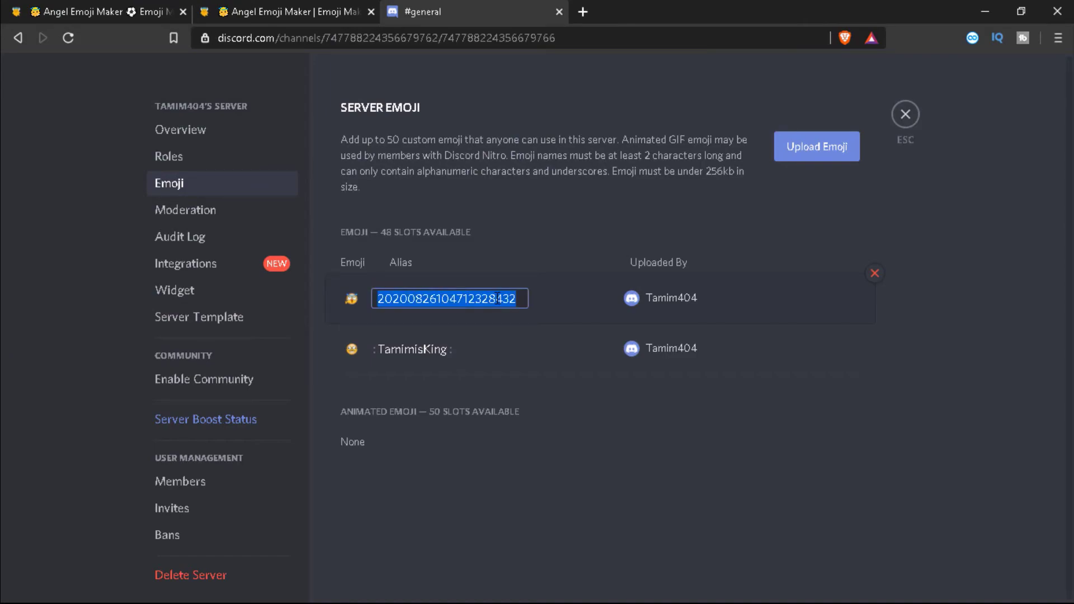
key(BackSpace)
text(milestone creations)
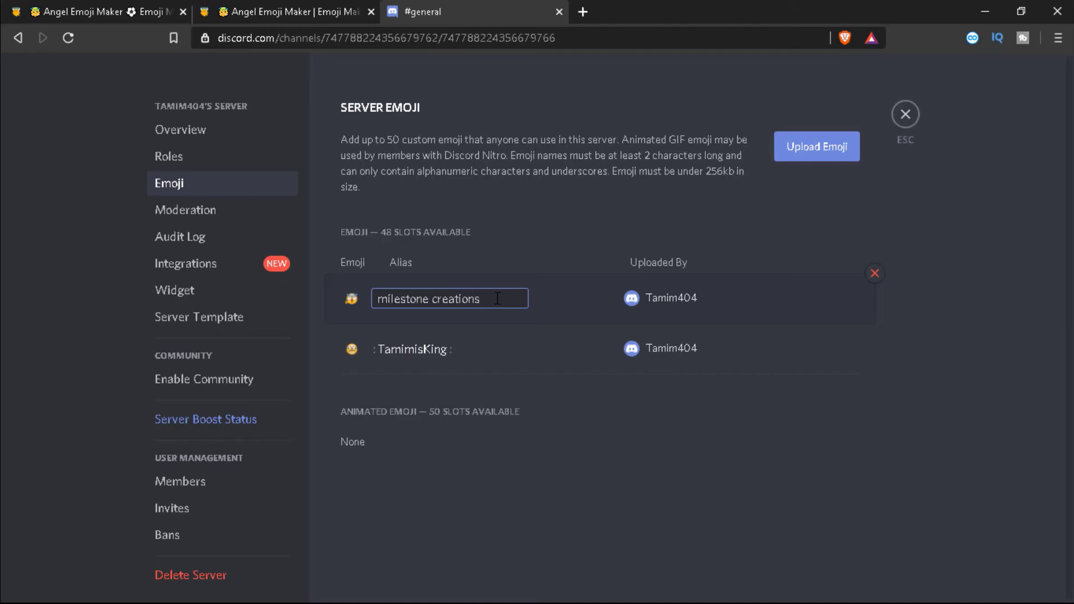
key(Return)
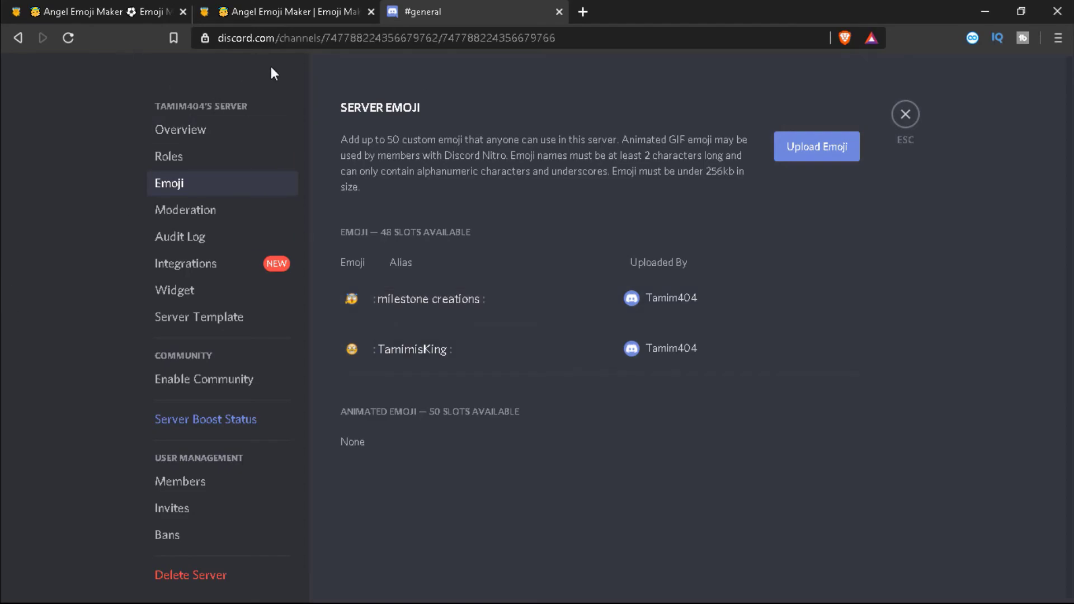
click(904, 115)
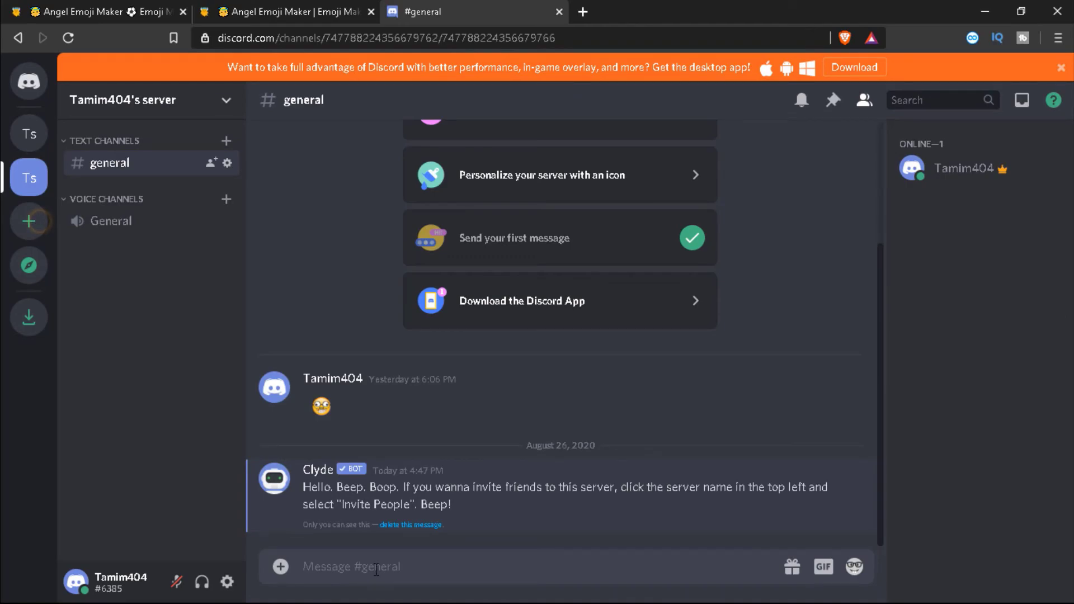
- Send the :milestonecreations: emoji as a message in the general channel, then view and dismiss its details
text(:)
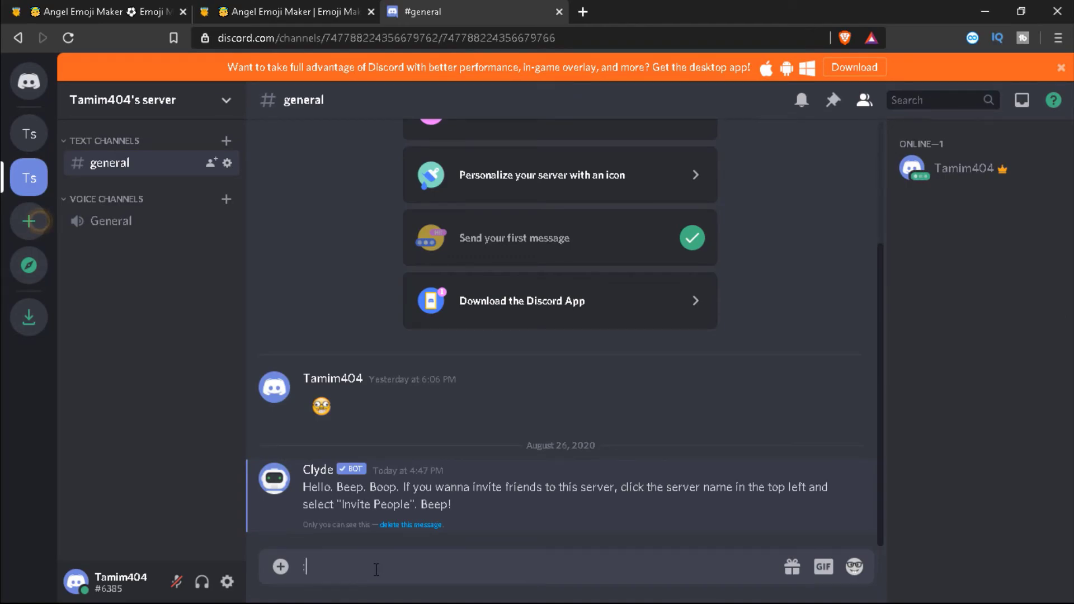
text(mileston)
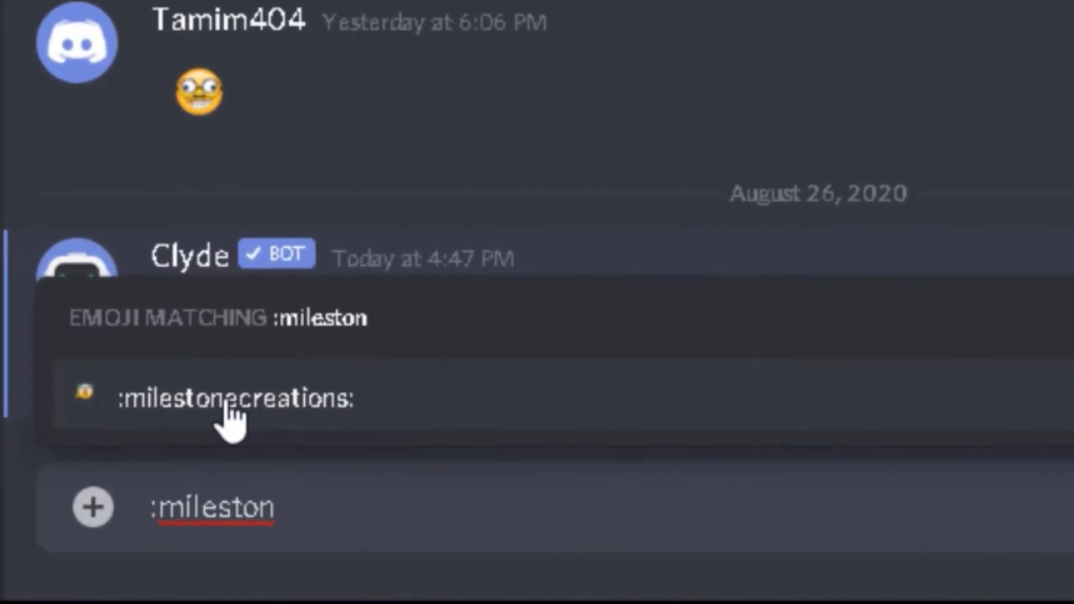
click(378, 524)
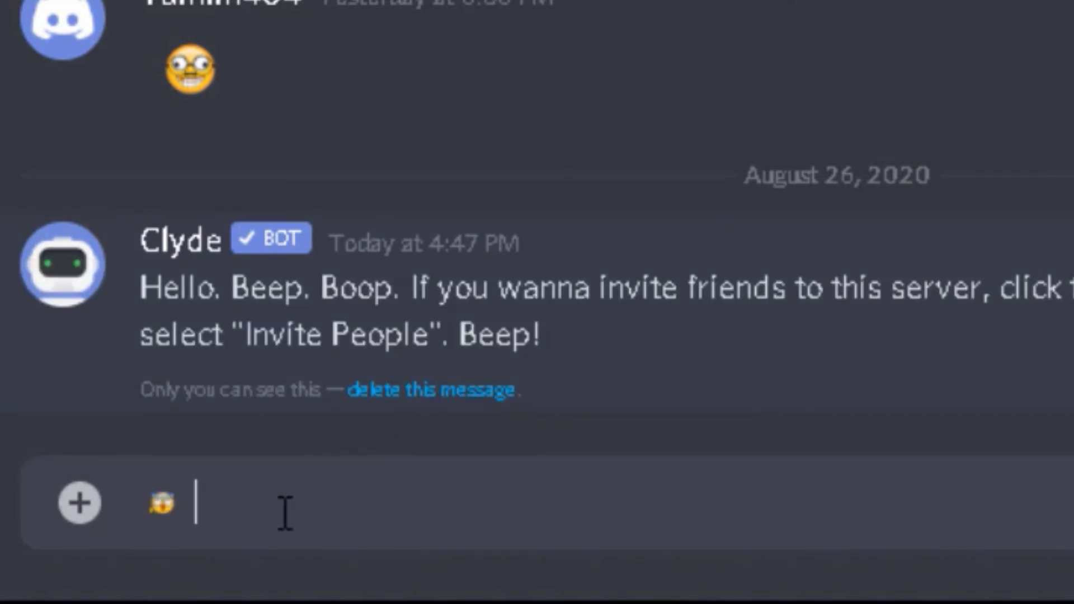
key(Return)
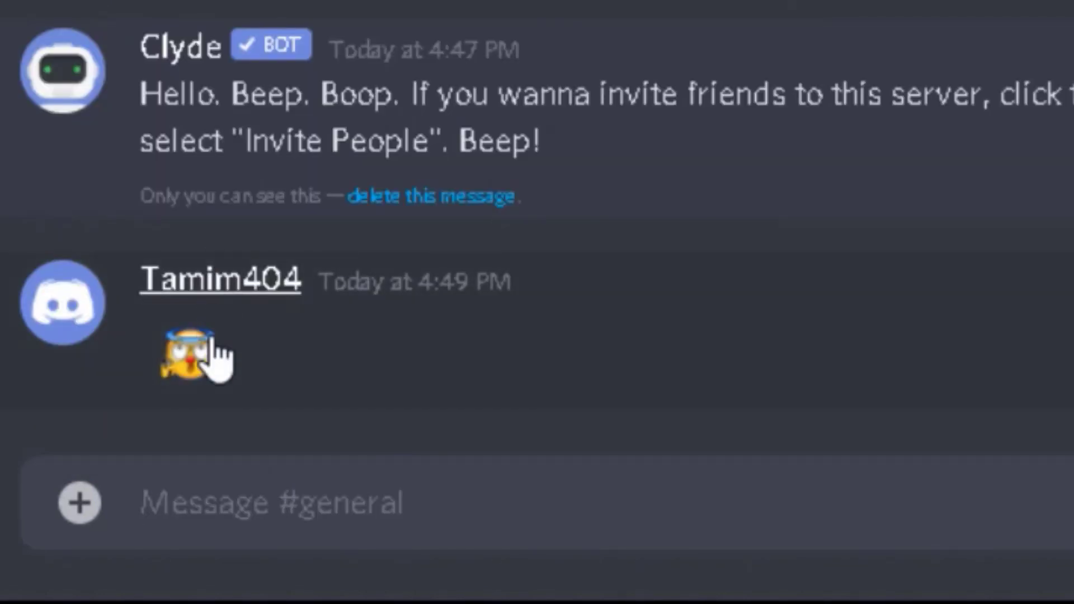
click(191, 363)
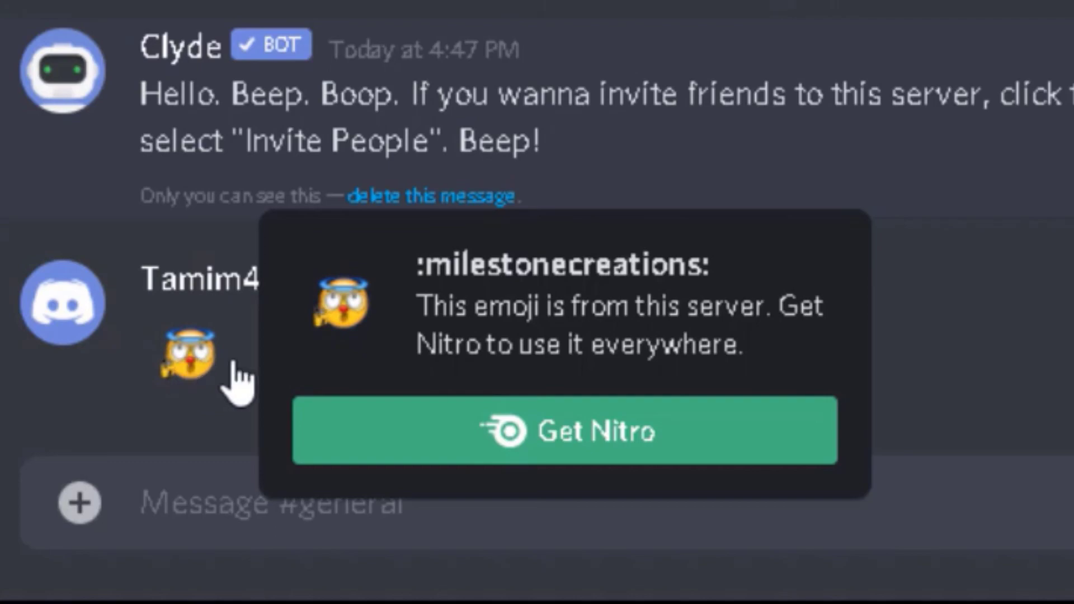
click(1017, 367)
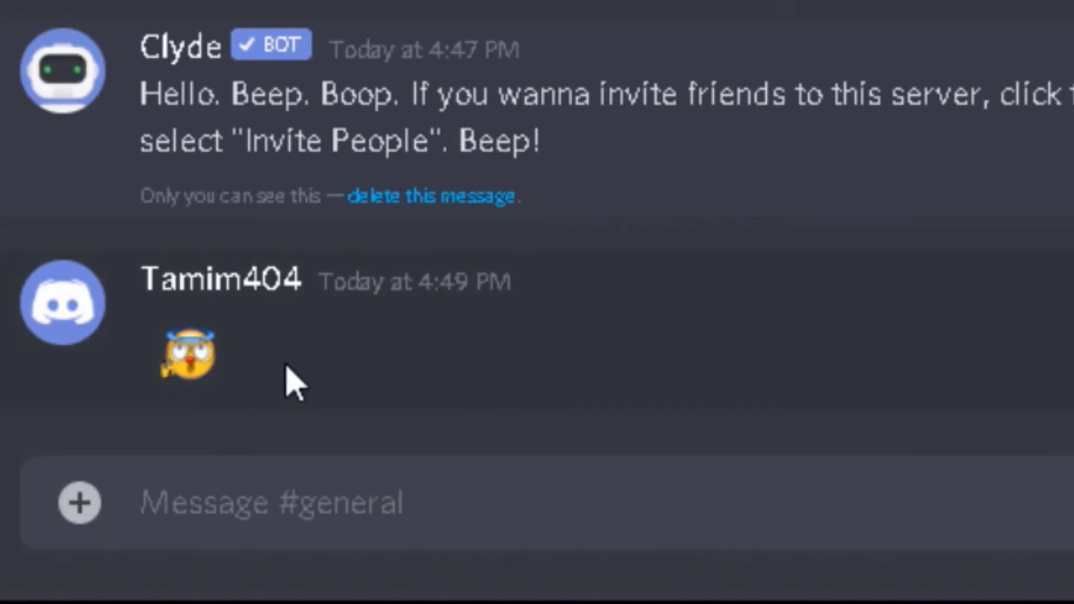